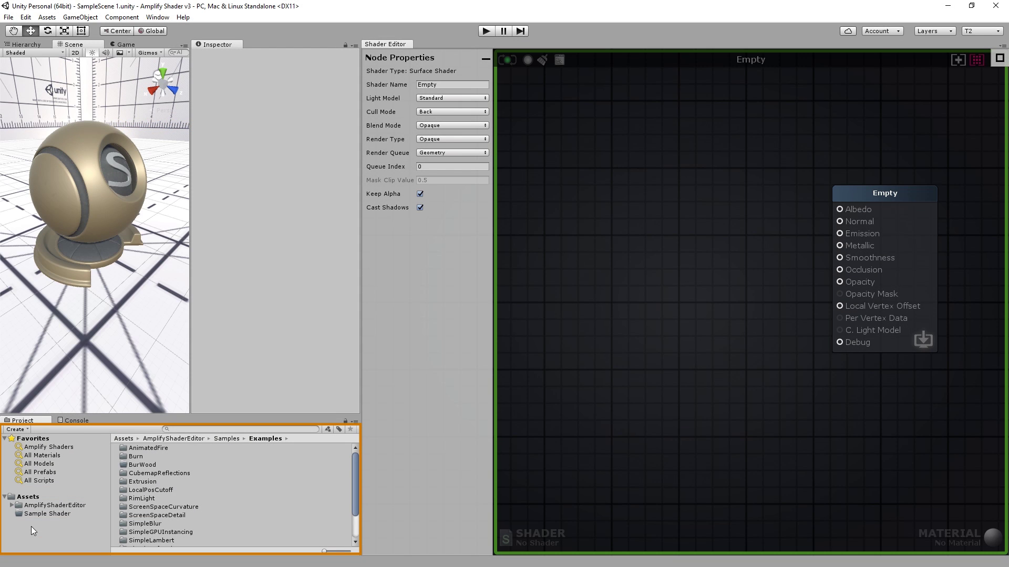
# Browse the AmplifyShaderEditor sample folders, including Examples and the Misc textures.
pyautogui.click(55, 505)
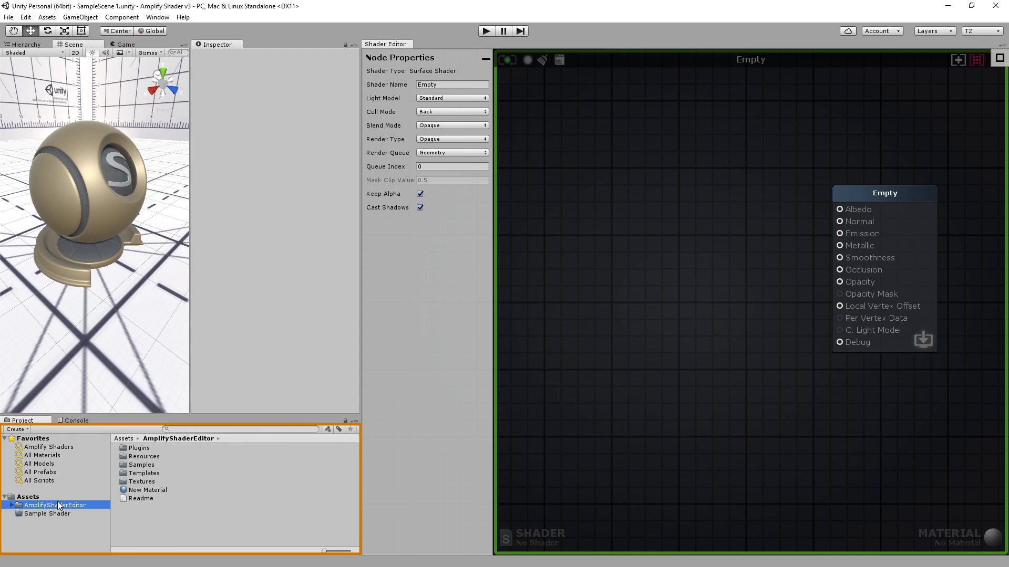
pyautogui.click(11, 505)
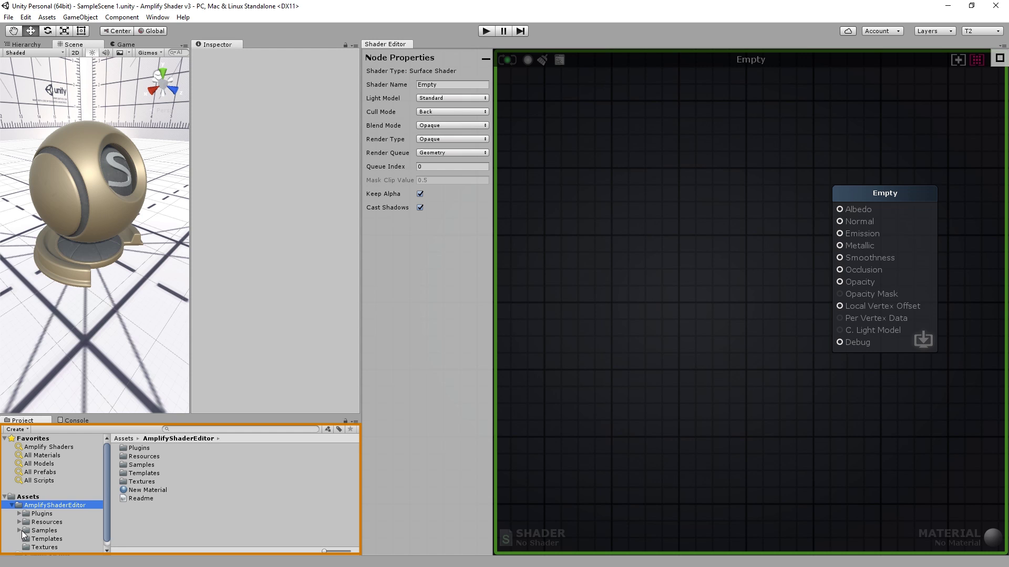
pyautogui.click(19, 530)
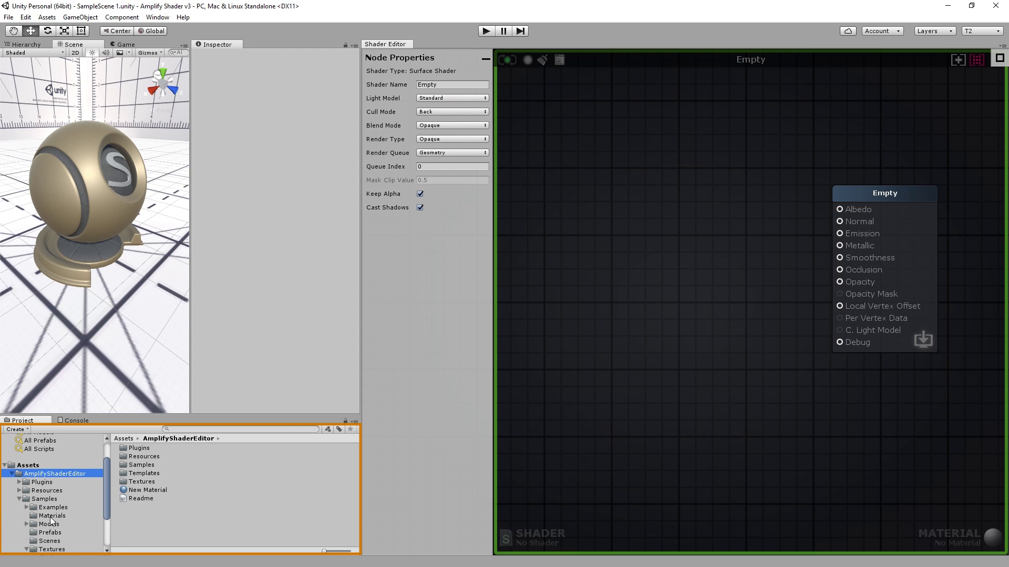
pyautogui.click(51, 508)
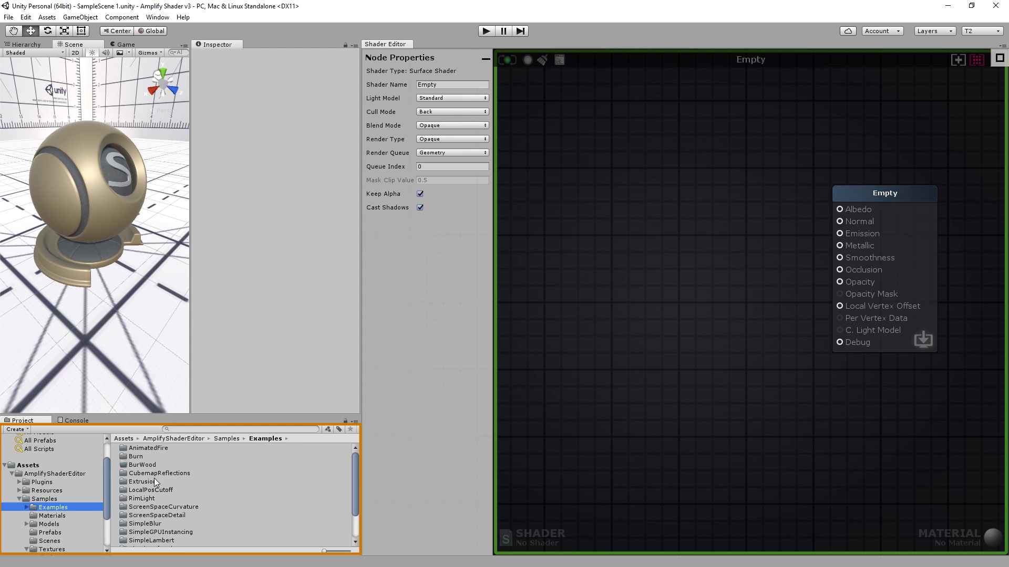
pyautogui.scroll(-3, 52, 520)
pyautogui.click(52, 518)
pyautogui.scroll(-3, 55, 519)
pyautogui.click(64, 516)
pyautogui.click(63, 507)
pyautogui.scroll(5, 63, 504)
pyautogui.click(12, 483)
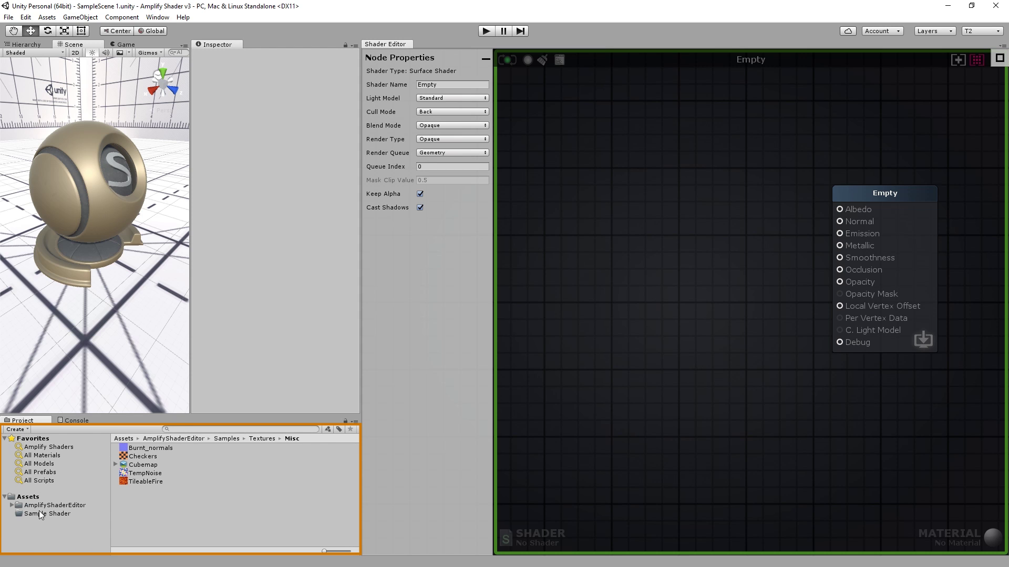
# Create a new Amplify surface shader named BurnShader1 in the Sample Shader folder.
pyautogui.click(49, 514)
pyautogui.rightClick(171, 482)
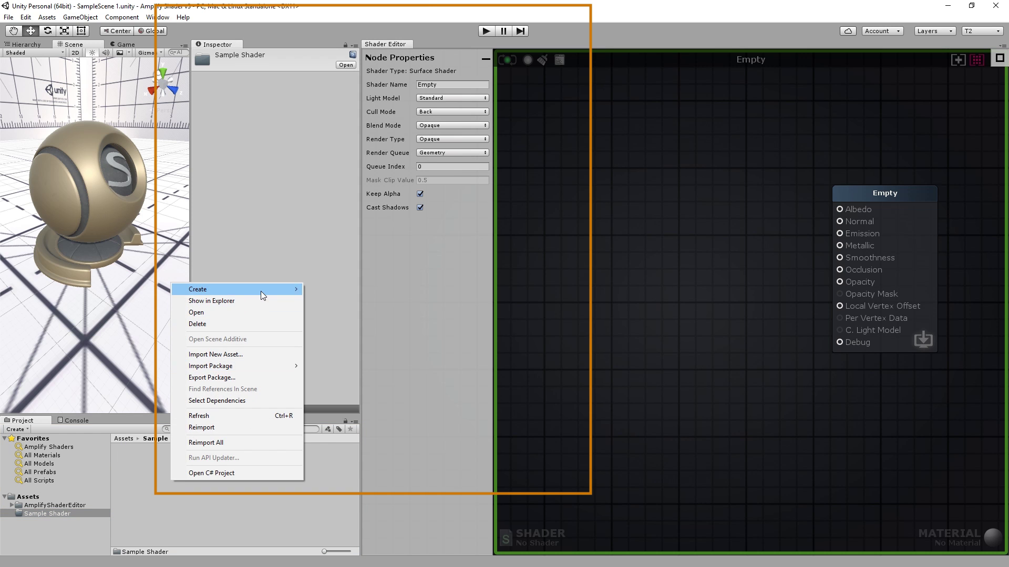
pyautogui.moveTo(261, 292)
pyautogui.moveTo(367, 63)
pyautogui.click(504, 139)
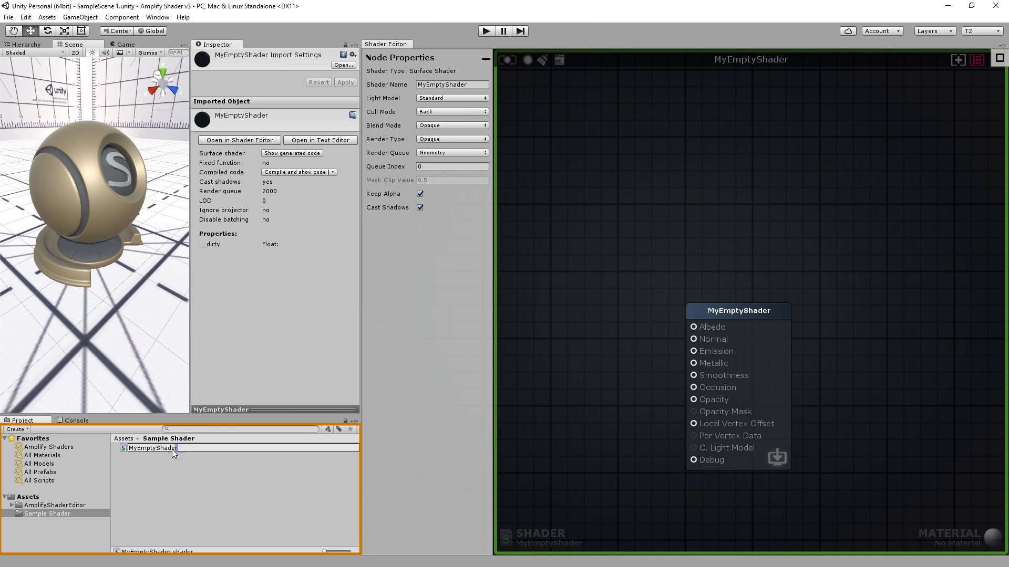
pyautogui.write('BurnShader1')
pyautogui.press('Return')
# Create a new material named BurningWood in the Sample Shader folder.
pyautogui.rightClick(159, 462)
pyautogui.moveTo(238, 273)
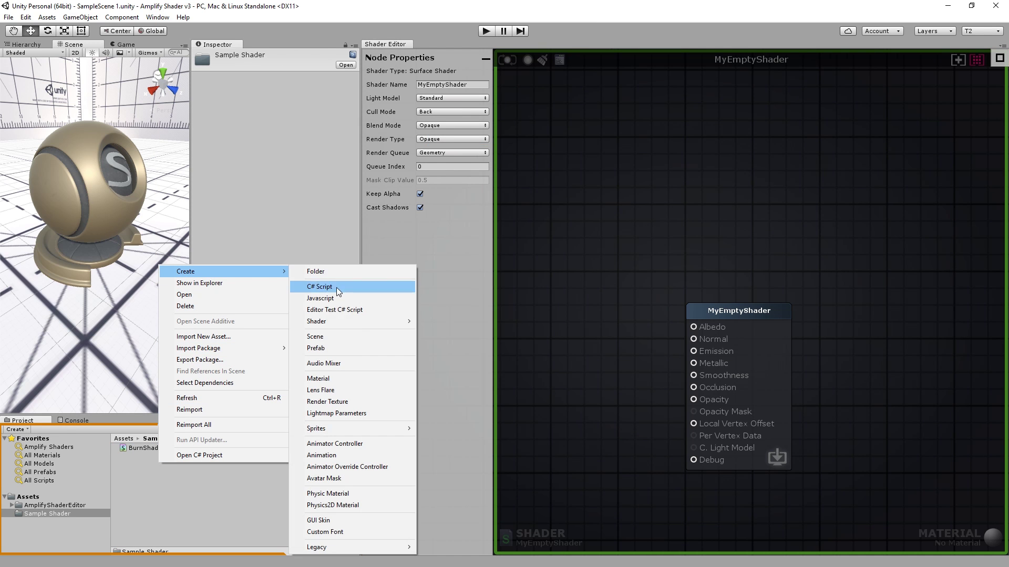
pyautogui.click(358, 378)
pyautogui.write('BurningWood')
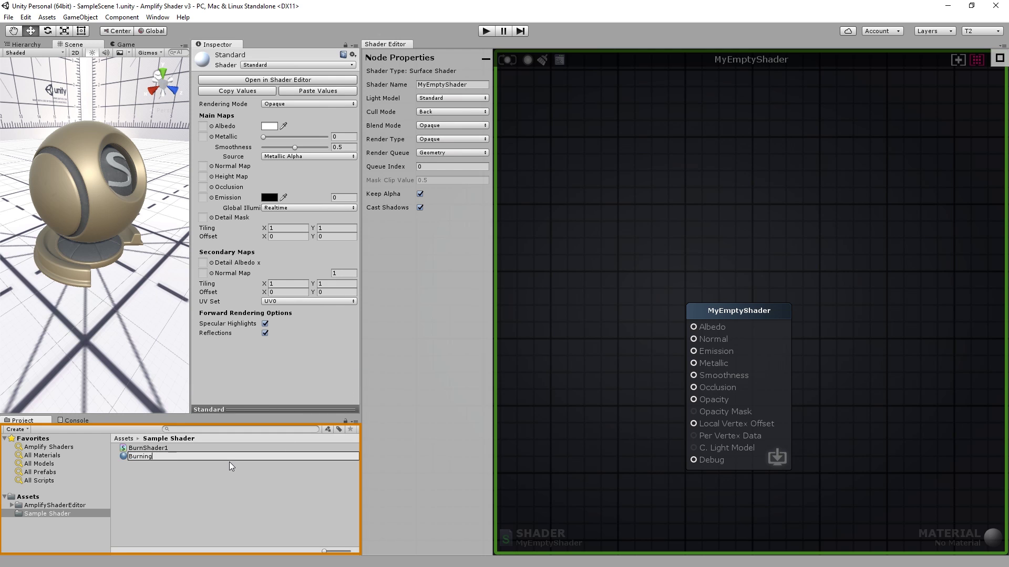
pyautogui.press('Return')
# Set the BurnShader1 file's internal shader name to Damage/BurningWood1 and update the shader.
pyautogui.click(149, 457)
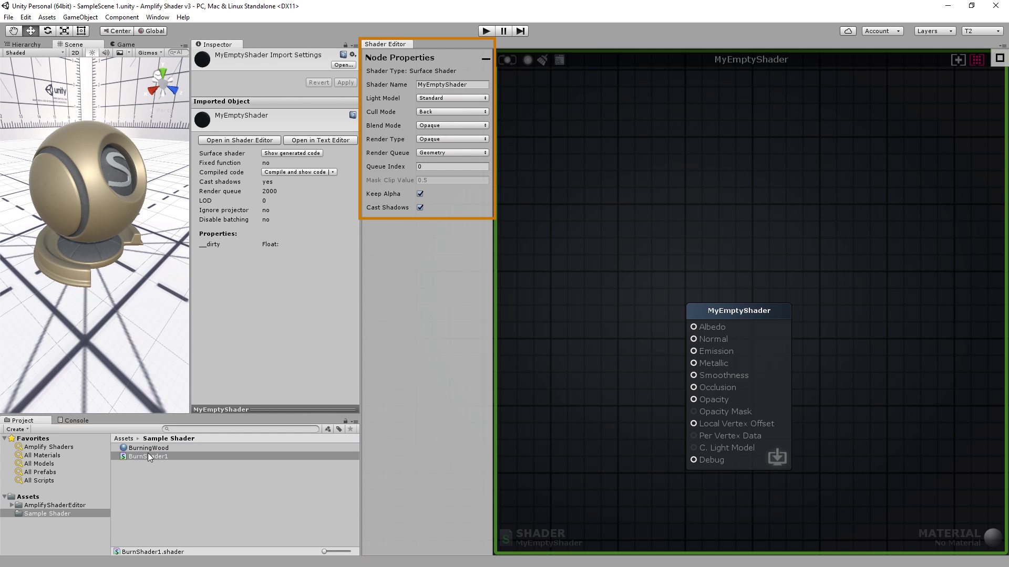
pyautogui.click(474, 86)
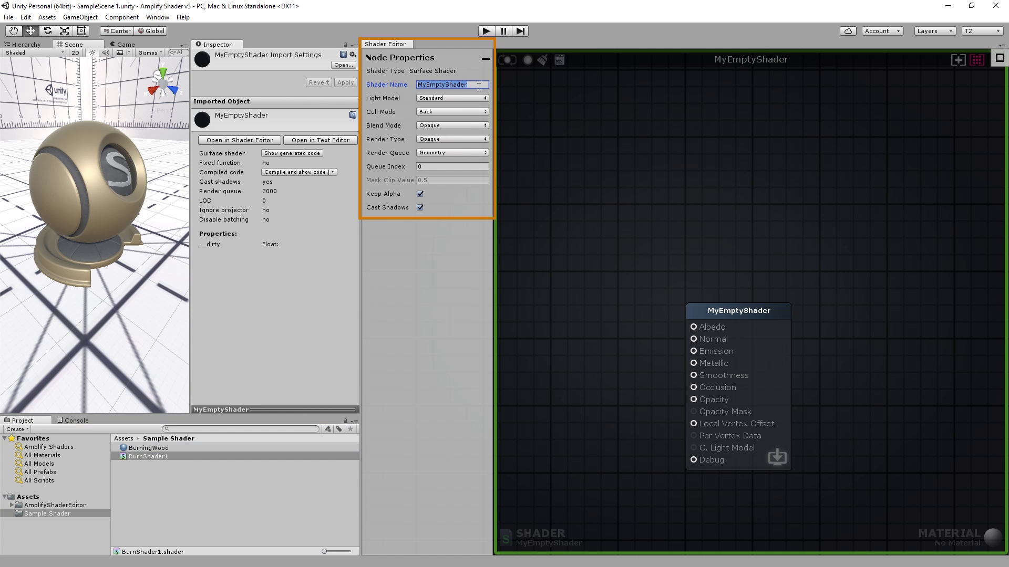
pyautogui.write('Damage')
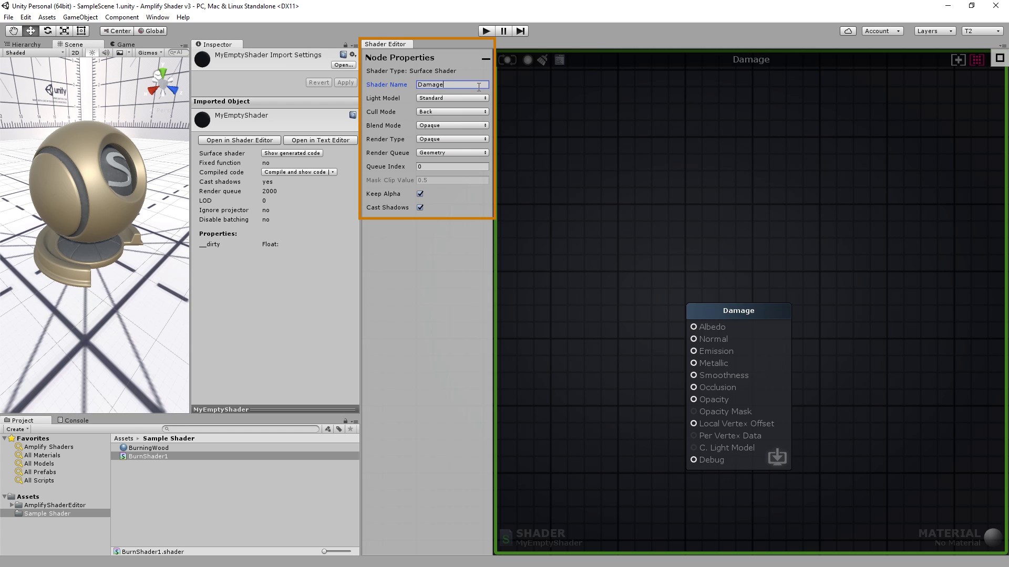
pyautogui.write('/BurningWood1')
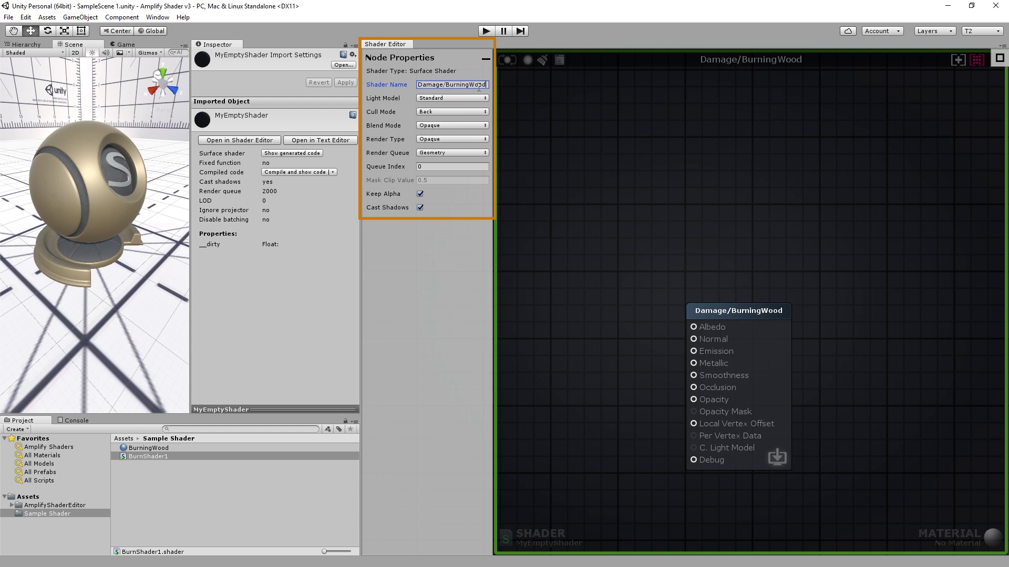
pyautogui.click(508, 59)
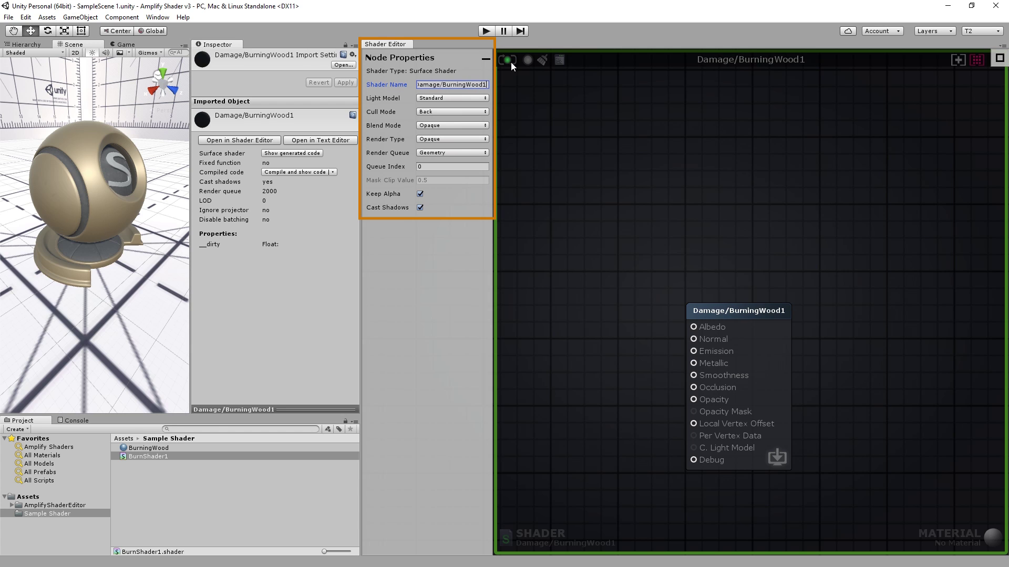
# Assign the Damage/BurningWood1 shader to the BurningWood material.
pyautogui.click(148, 448)
pyautogui.click(276, 64)
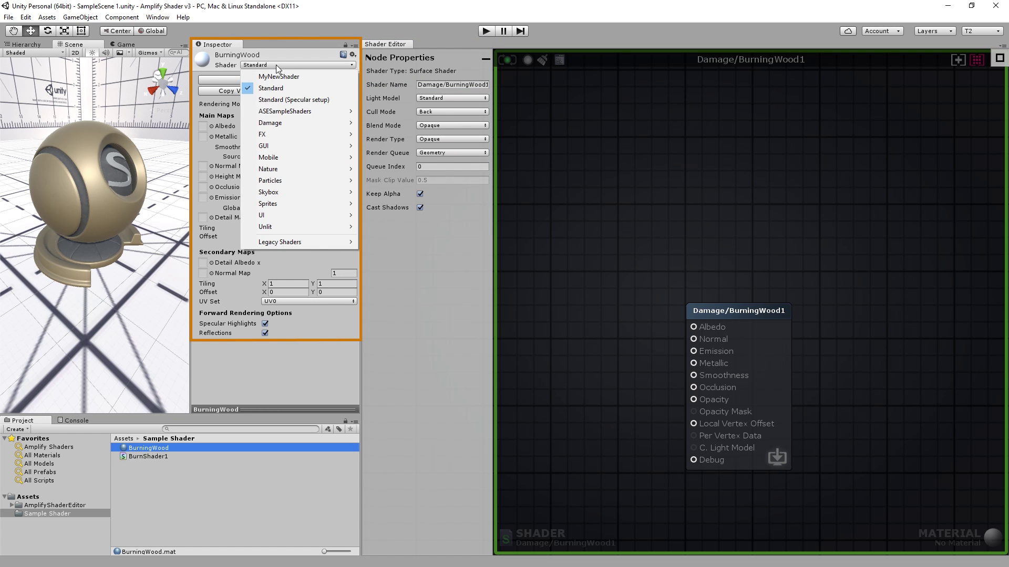
pyautogui.click(374, 122)
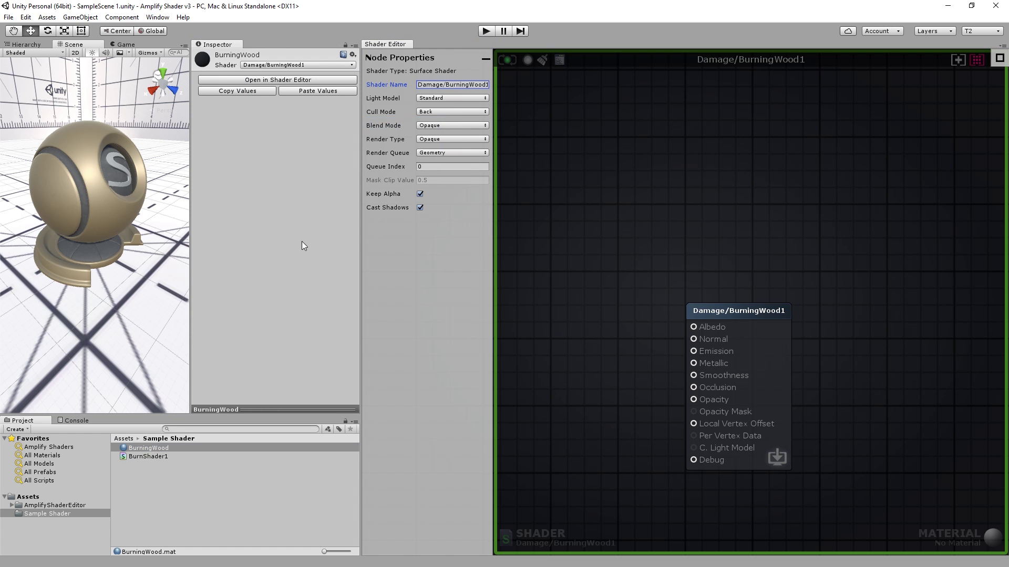
# Add a Texture Sample node to the shader graph, place it above the empty area's centre and name it Albedo.
pyautogui.moveTo(564, 383); pyautogui.dragTo(698, 236, button='right')
pyautogui.rightClick(626, 240)
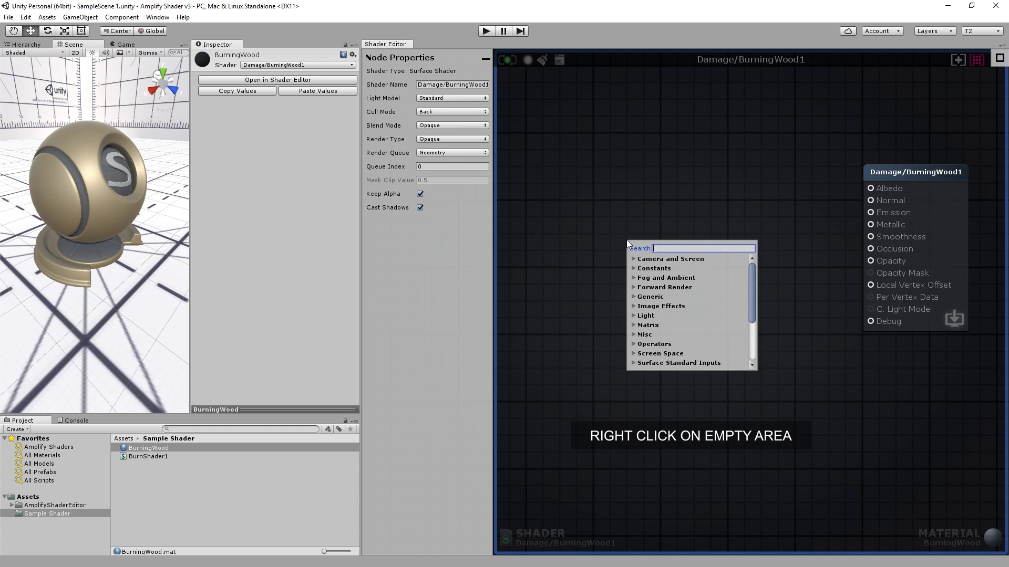
pyautogui.write('Texture')
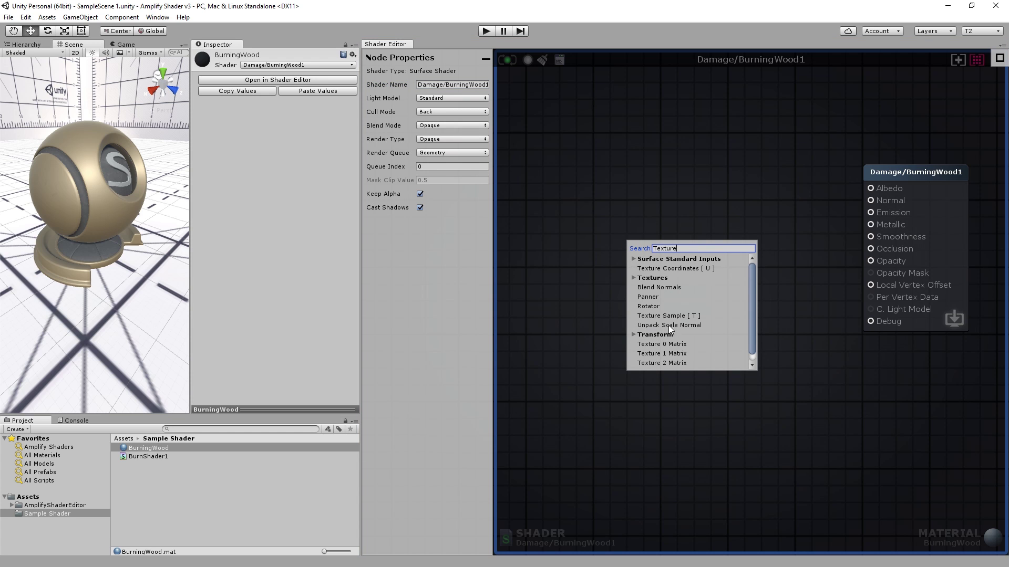
pyautogui.click(683, 316)
pyautogui.moveTo(683, 318); pyautogui.dragTo(615, 115)
pyautogui.click(396, 78)
pyautogui.write('Albedo')
# Add a second Texture Sample node below the Albedo node and name it Normal.
pyautogui.click(632, 231)
pyautogui.click(652, 286)
pyautogui.moveTo(653, 286); pyautogui.dragTo(619, 235)
pyautogui.click(452, 80)
pyautogui.write('Normal')
# Add three more Texture Sample nodes and line them up in a column below the Normal node.
pyautogui.scroll(-3, 619, 235)
pyautogui.click(686, 369)
pyautogui.click(687, 369)
pyautogui.moveTo(701, 371); pyautogui.dragTo(682, 358)
pyautogui.click(708, 438)
pyautogui.moveTo(709, 438); pyautogui.dragTo(698, 423)
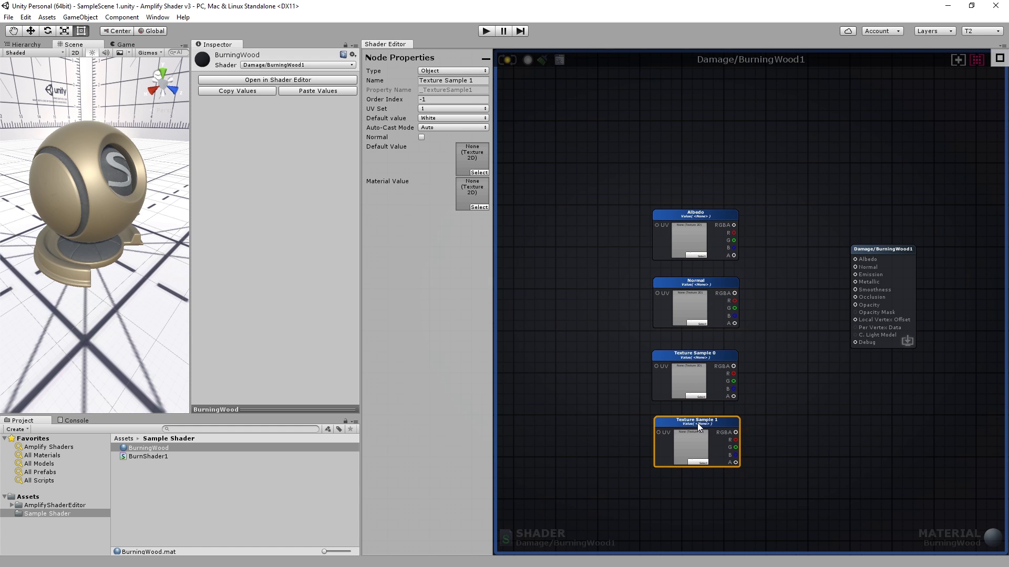
pyautogui.moveTo(685, 498); pyautogui.dragTo(694, 415, button='middle')
pyautogui.click(726, 417)
pyautogui.moveTo(727, 417); pyautogui.dragTo(707, 411)
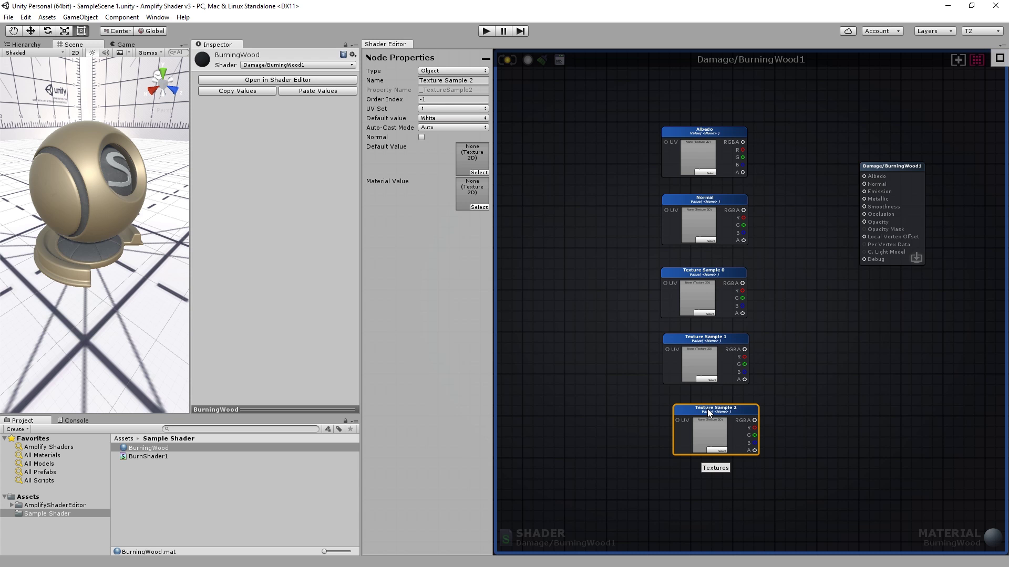
# Assign the WoodDiffuse texture to the Albedo node.
pyautogui.click(724, 153)
pyautogui.scroll(3, 724, 153)
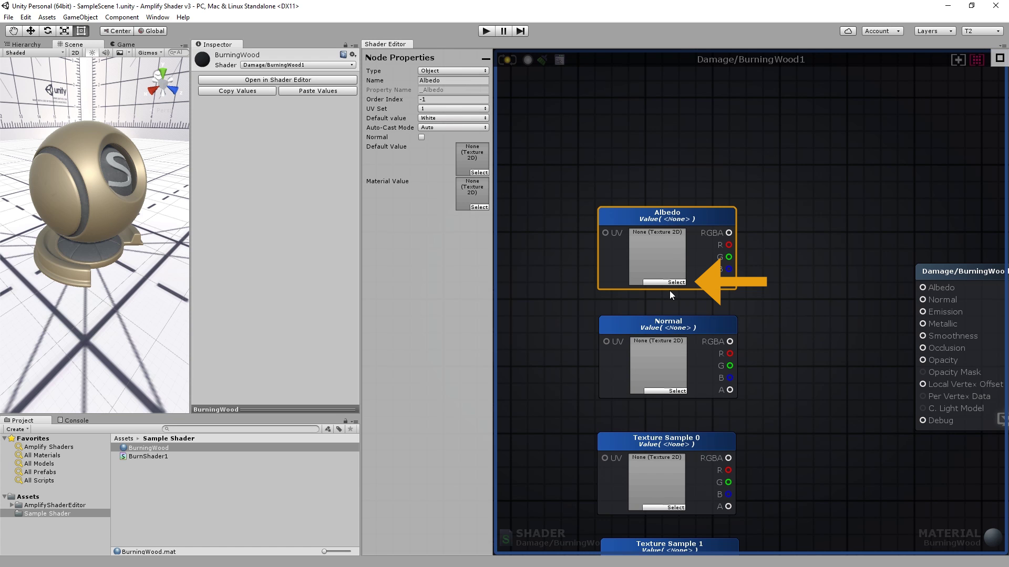
pyautogui.click(670, 285)
pyautogui.write('wood')
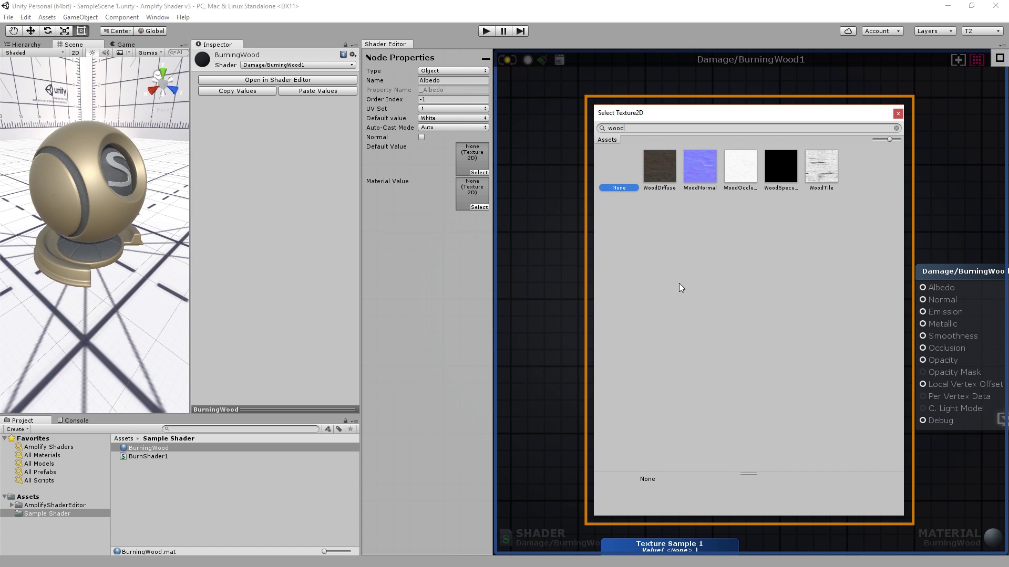
pyautogui.doubleClick(667, 175)
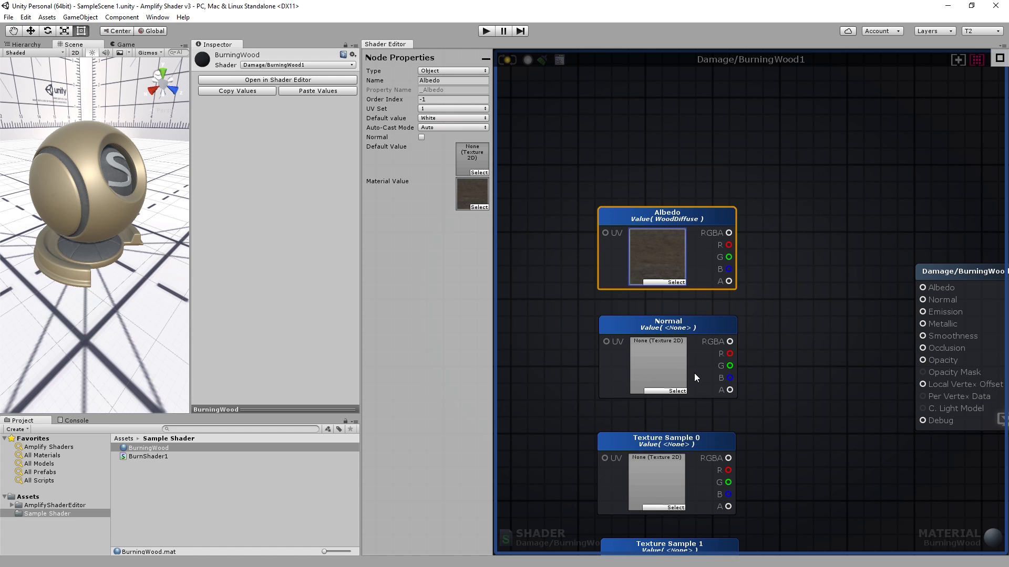
# Assign the WoodNormal texture to the Normal node.
pyautogui.click(683, 391)
pyautogui.write('wood')
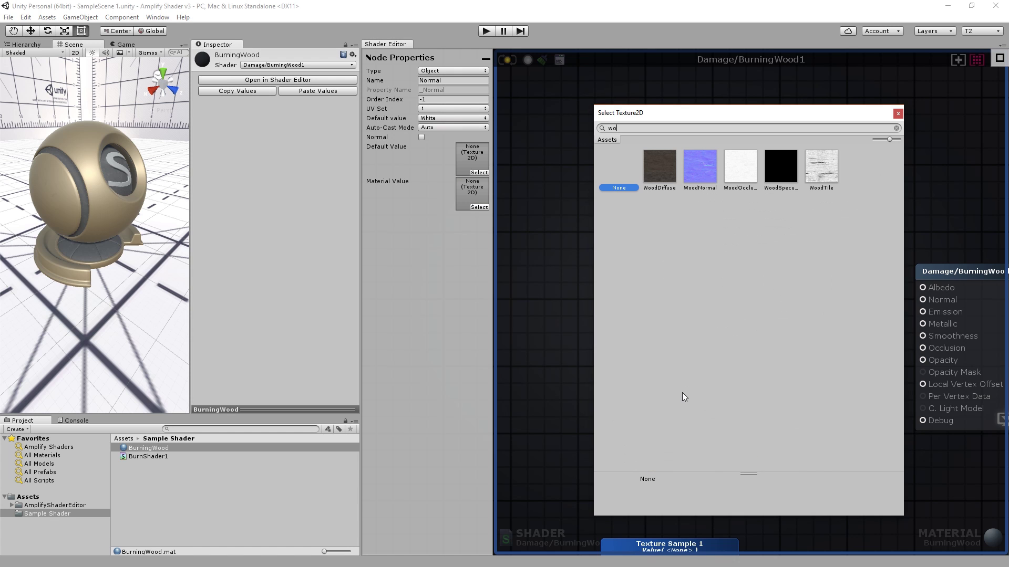
pyautogui.doubleClick(699, 167)
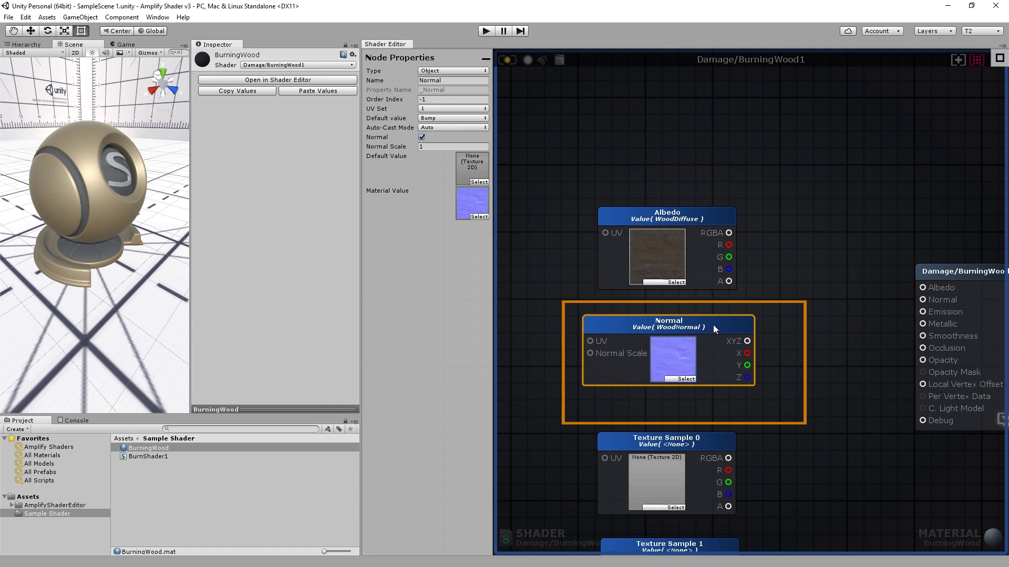
# Delete the Normal node and create a texture sample in its place directly from the project's WoodNormal texture.
pyautogui.press('Delete')
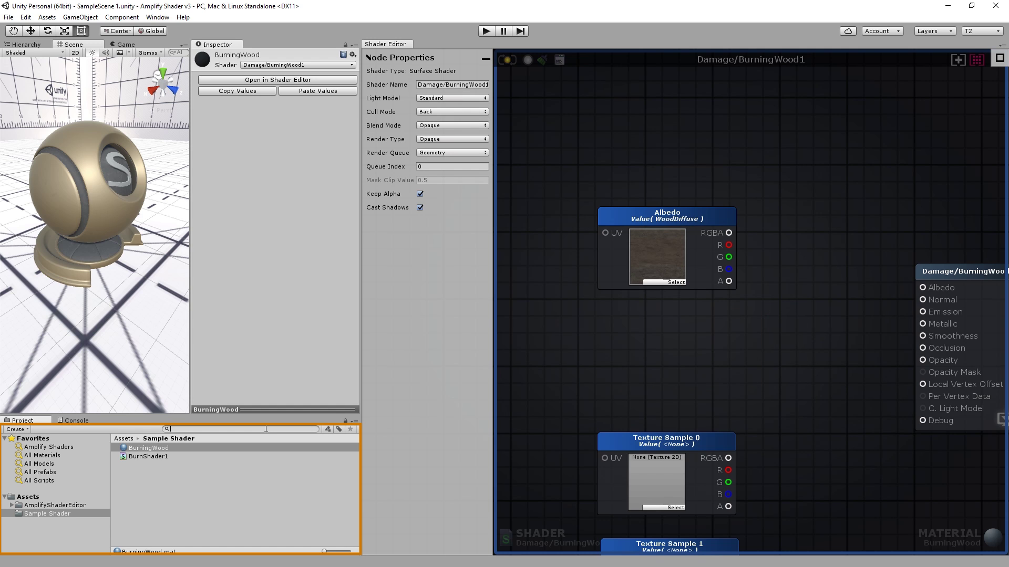
pyautogui.write('wood')
pyautogui.moveTo(160, 474); pyautogui.dragTo(648, 343)
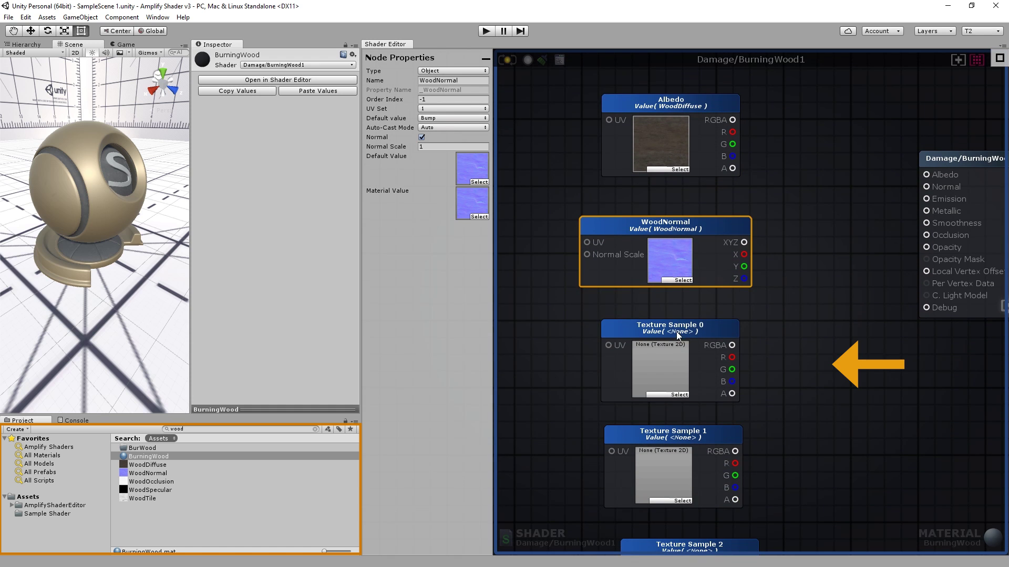
# Assign the WoodSpecular texture to the Texture Sample 0 node and rename the node WoodSpecular.
pyautogui.click(678, 336)
pyautogui.click(484, 81)
pyautogui.write('WoodSpecular')
pyautogui.press('Return')
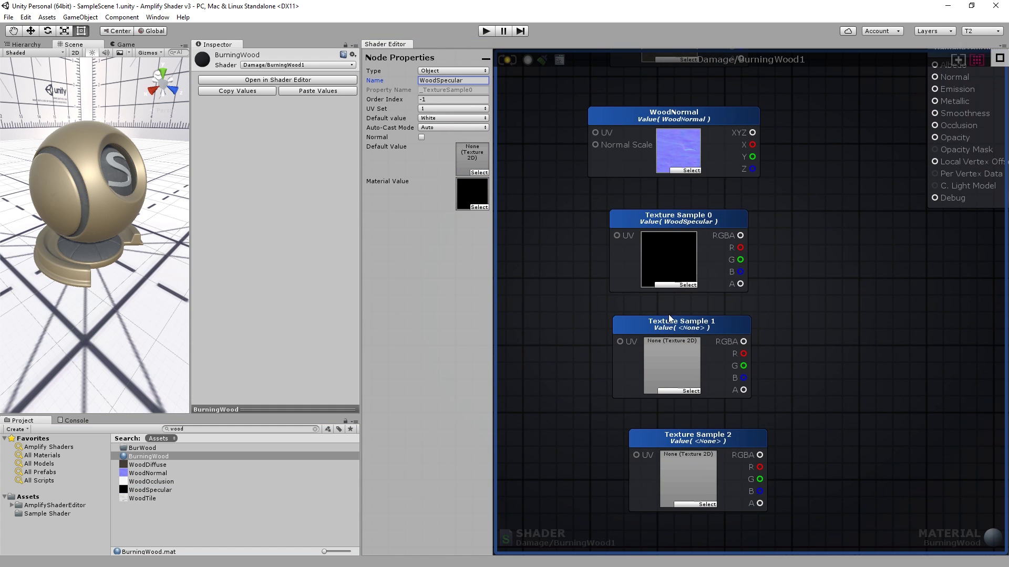
# Rename the Texture Sample 1 node Mask and assign it the emiss_2 texture from the project.
pyautogui.click(670, 322)
pyautogui.click(449, 80)
pyautogui.write('Mask')
pyautogui.click(242, 429)
pyautogui.write('emis')
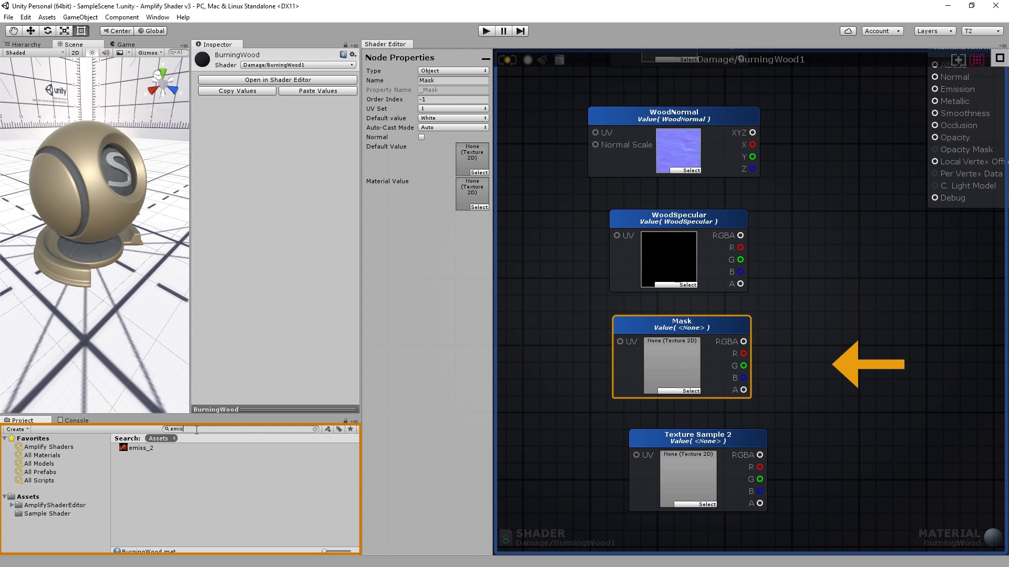
pyautogui.moveTo(153, 450); pyautogui.dragTo(657, 371)
# Rename the Texture Sample 2 node TileableFire and assign it the TileableFire texture from the project.
pyautogui.click(685, 436)
pyautogui.click(480, 81)
pyautogui.write('TileableFire')
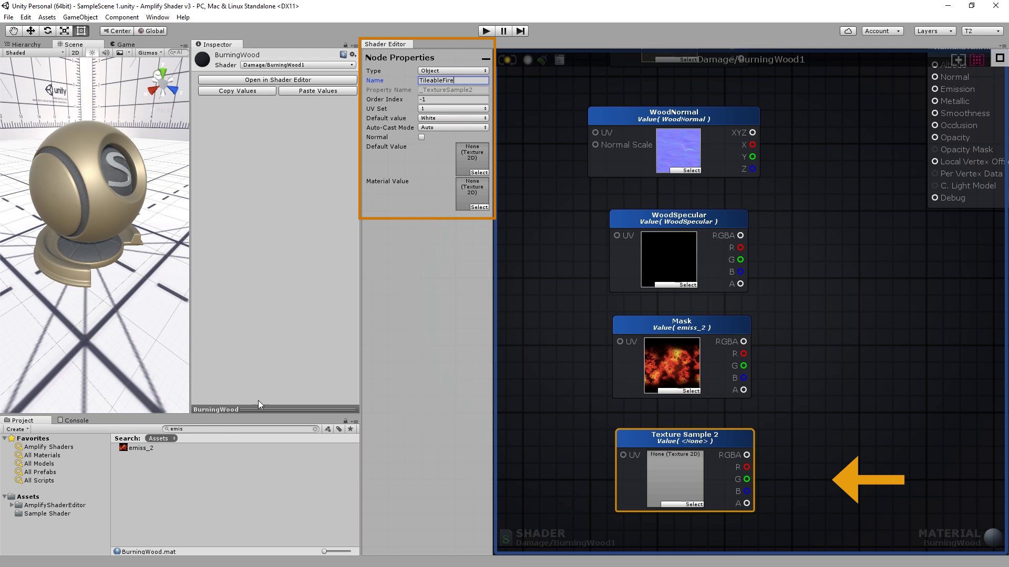
pyautogui.click(216, 430)
pyautogui.write('Fire')
pyautogui.moveTo(147, 472); pyautogui.dragTo(681, 468)
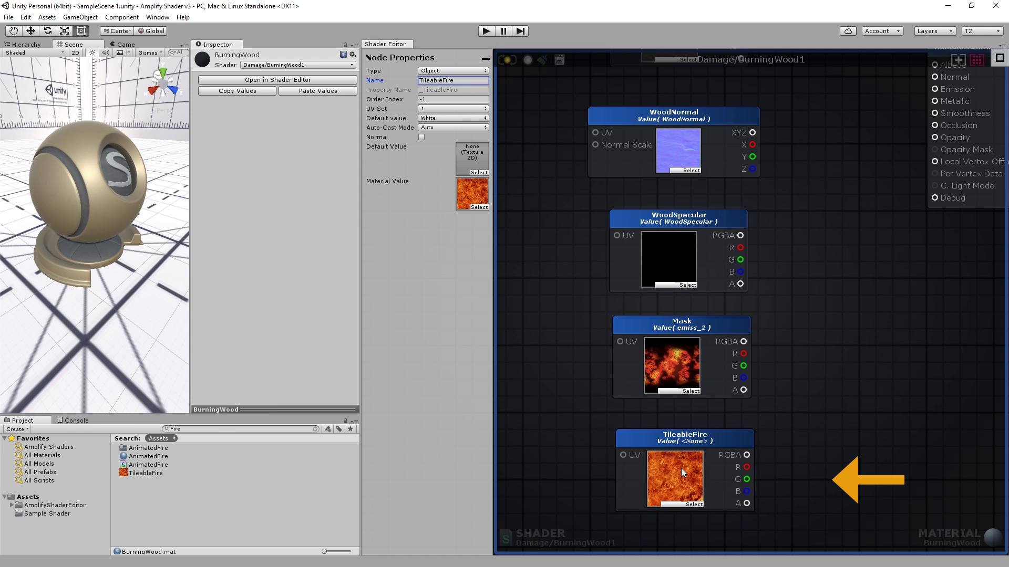
# Connect the Albedo node's RGBA output to Albedo and WoodNormal's XYZ output to Normal, and update the shader.
pyautogui.moveTo(825, 193); pyautogui.dragTo(809, 333, button='middle')
pyautogui.moveTo(719, 172); pyautogui.dragTo(913, 227)
pyautogui.moveTo(731, 294); pyautogui.dragTo(912, 239)
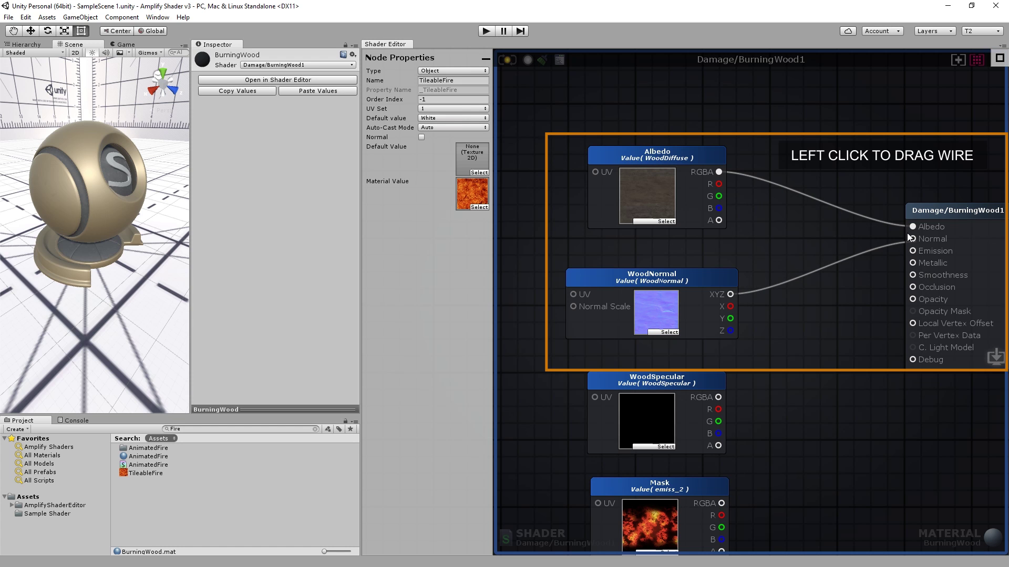
pyautogui.click(512, 59)
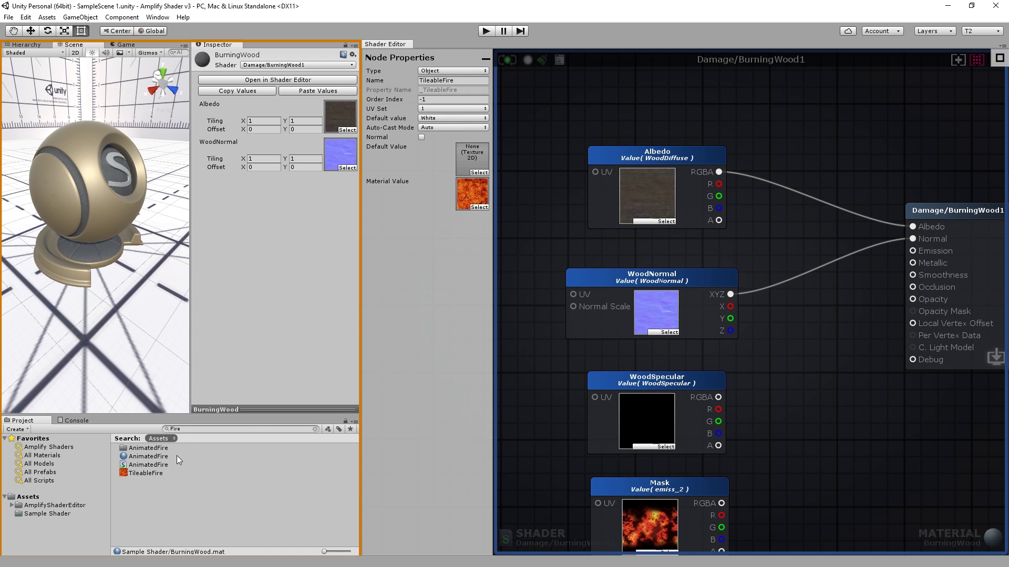
# Apply the BurningWood material from the Sample Shader folder to the ball model in the scene.
pyautogui.click(53, 514)
pyautogui.moveTo(150, 448); pyautogui.dragTo(100, 226)
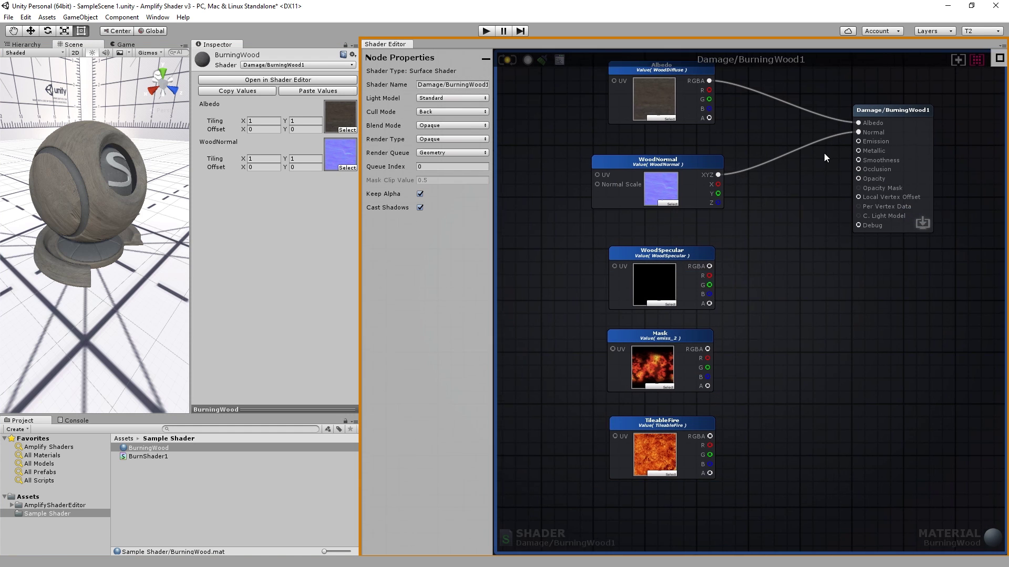
pyautogui.moveTo(824, 153); pyautogui.dragTo(818, 171, button='right')
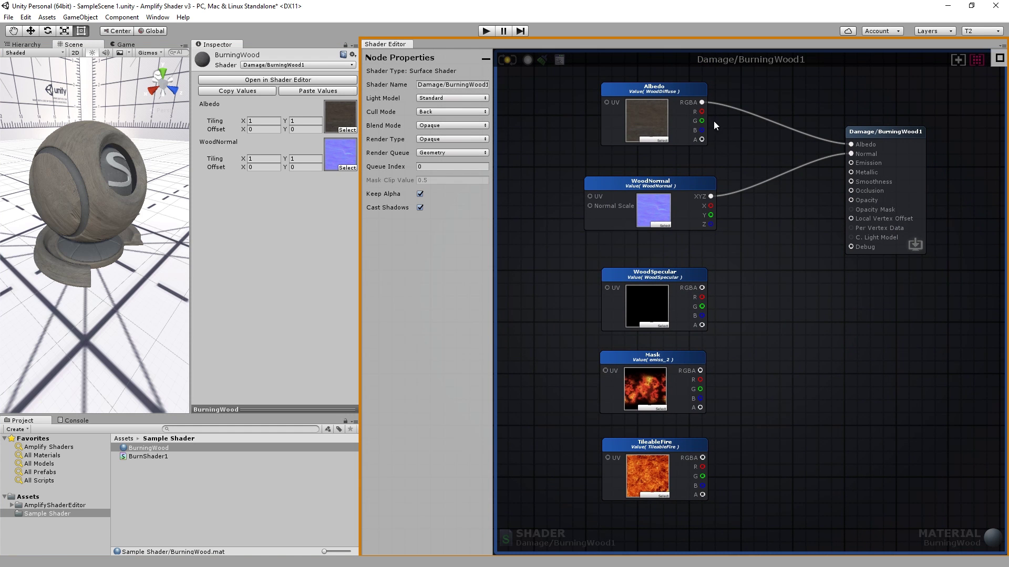
# Add a Multiply node beside the fire textures and connect Mask's RGBA to its A and TileableFire's RGBA to its B.
pyautogui.click(778, 280)
pyautogui.scroll(2, 791, 288)
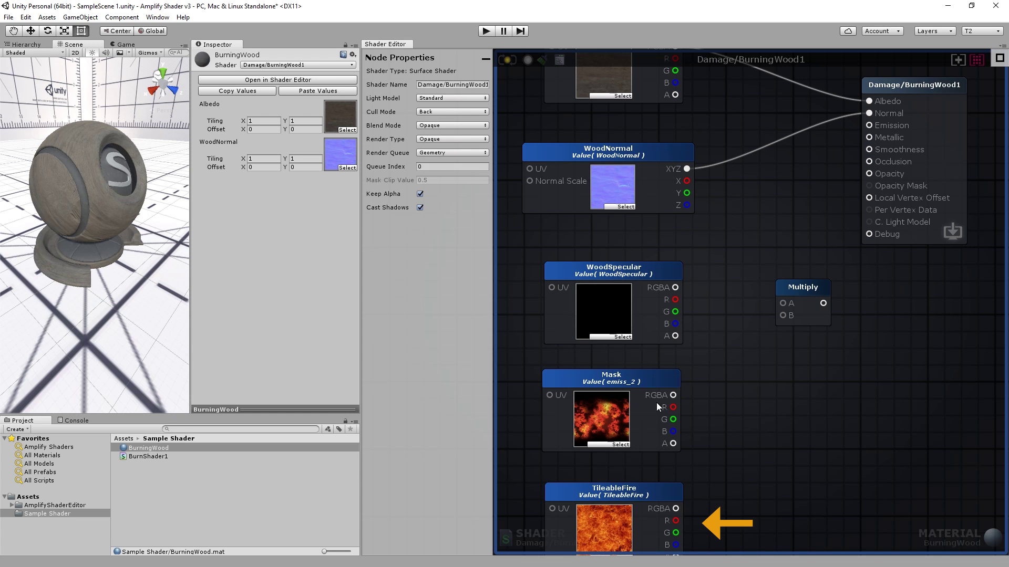
pyautogui.moveTo(622, 525); pyautogui.dragTo(645, 438, button='right')
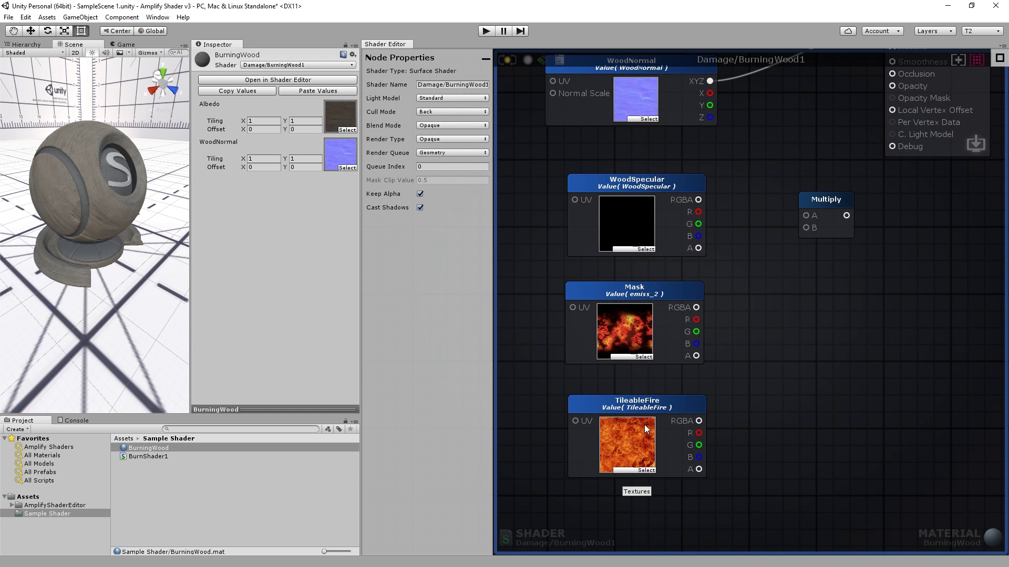
pyautogui.moveTo(831, 206); pyautogui.dragTo(843, 332)
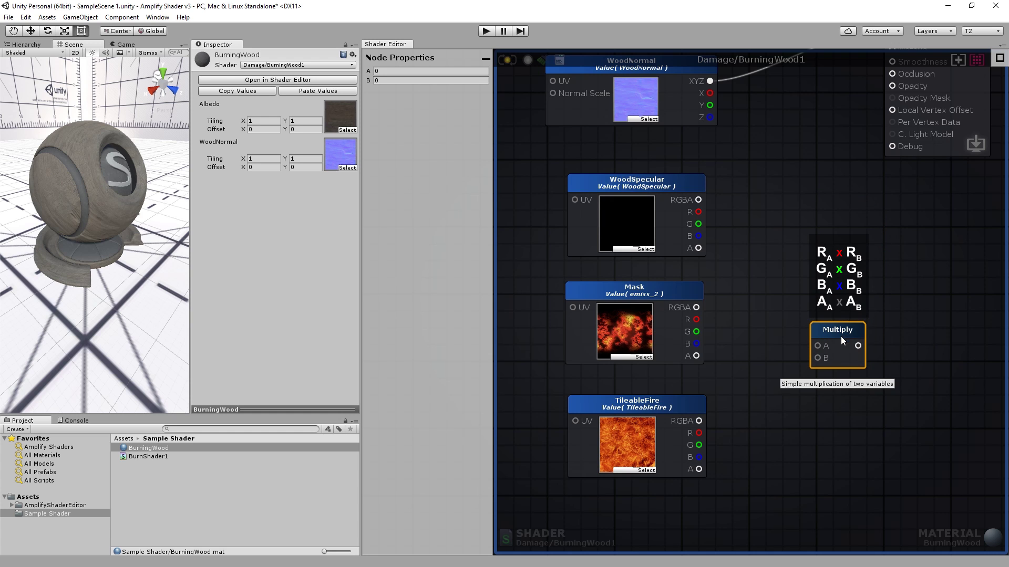
pyautogui.click(810, 414)
pyautogui.moveTo(696, 307); pyautogui.dragTo(818, 345)
pyautogui.moveTo(699, 421); pyautogui.dragTo(817, 357)
# Move the WoodSpecular node below the other textures and shift the Mask, TileableFire and Multiply nodes up beneath WoodNormal.
pyautogui.scroll(-2, 856, 304)
pyautogui.moveTo(705, 268); pyautogui.dragTo(695, 505)
pyautogui.moveTo(844, 477); pyautogui.dragTo(680, 247)
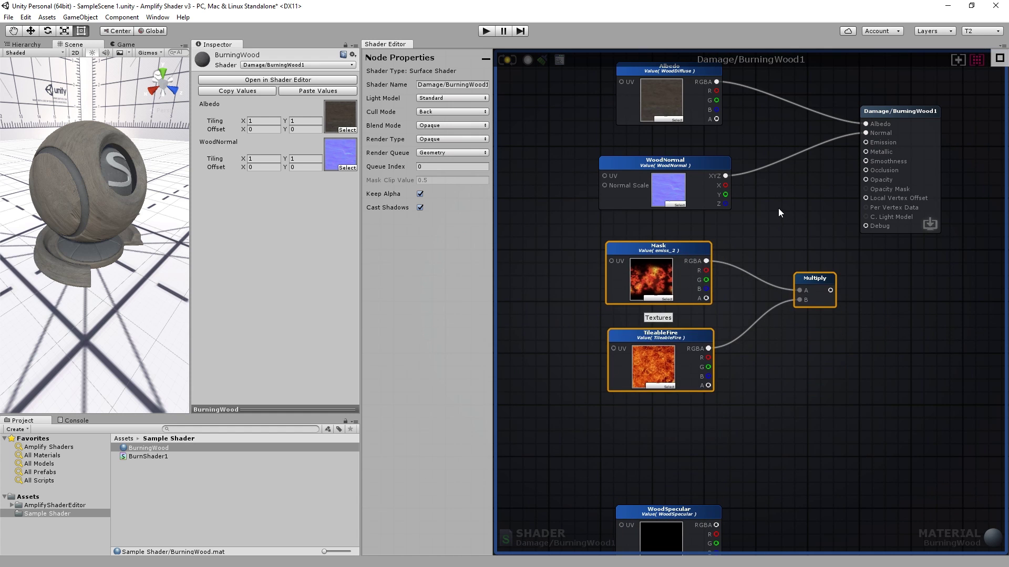
# Connect the Multiply output to the shader's Emission input and update the shader.
pyautogui.scroll(2, 746, 279)
pyautogui.moveTo(761, 355); pyautogui.dragTo(801, 157)
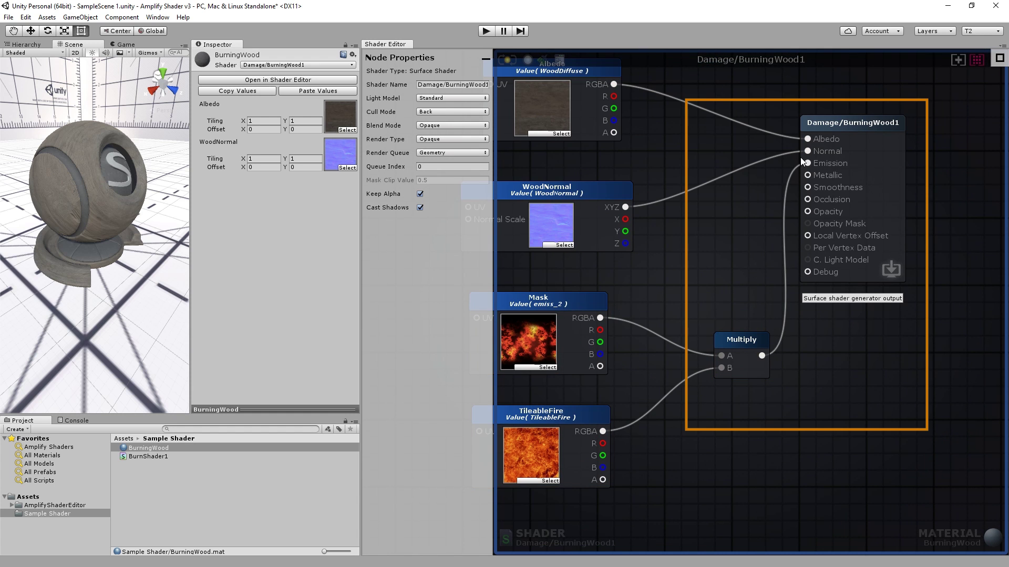
pyautogui.click(508, 59)
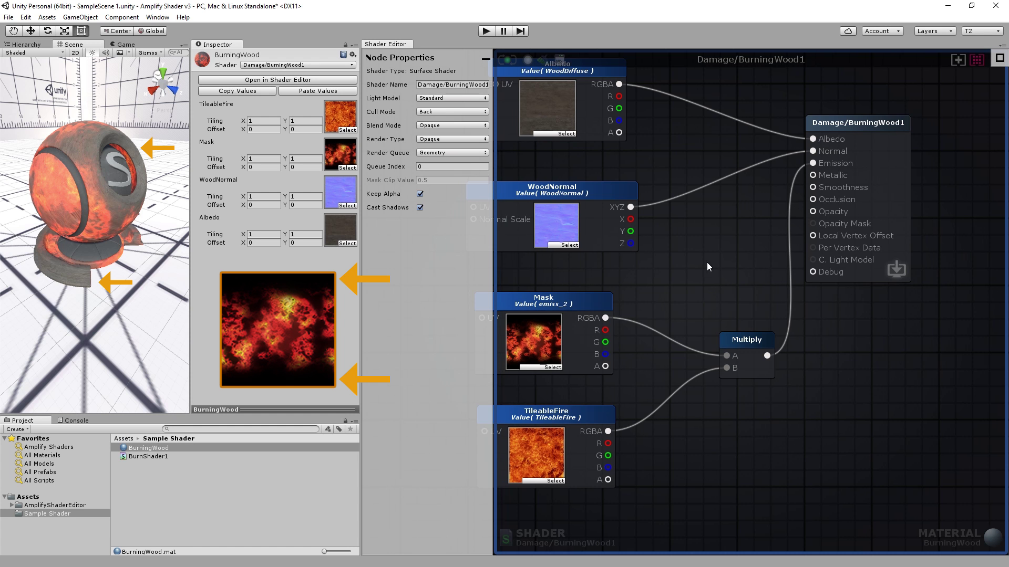
# Add a Panner node before the TileableFire texture and connect its output to TileableFire's UV input.
pyautogui.scroll(-3, 746, 266)
pyautogui.moveTo(733, 272); pyautogui.dragTo(812, 262, button='right')
pyautogui.moveTo(645, 334); pyautogui.dragTo(716, 290, button='right')
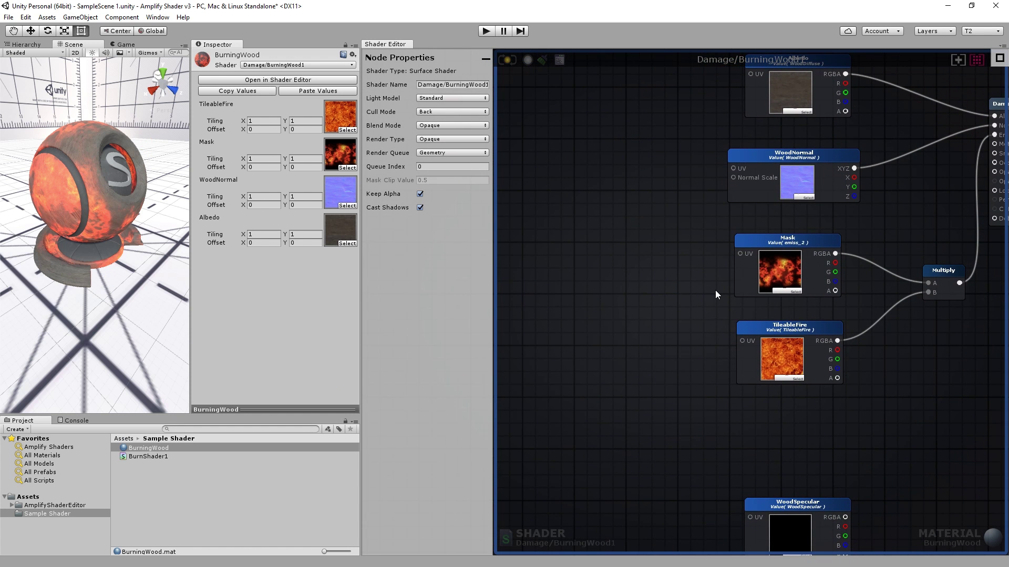
pyautogui.rightClick(553, 255)
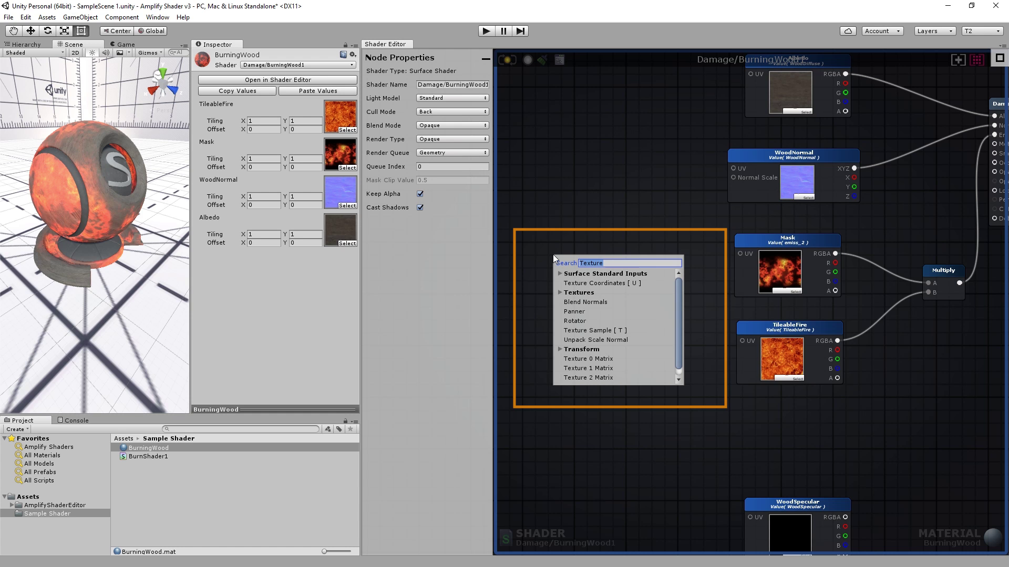
pyautogui.write('Panner')
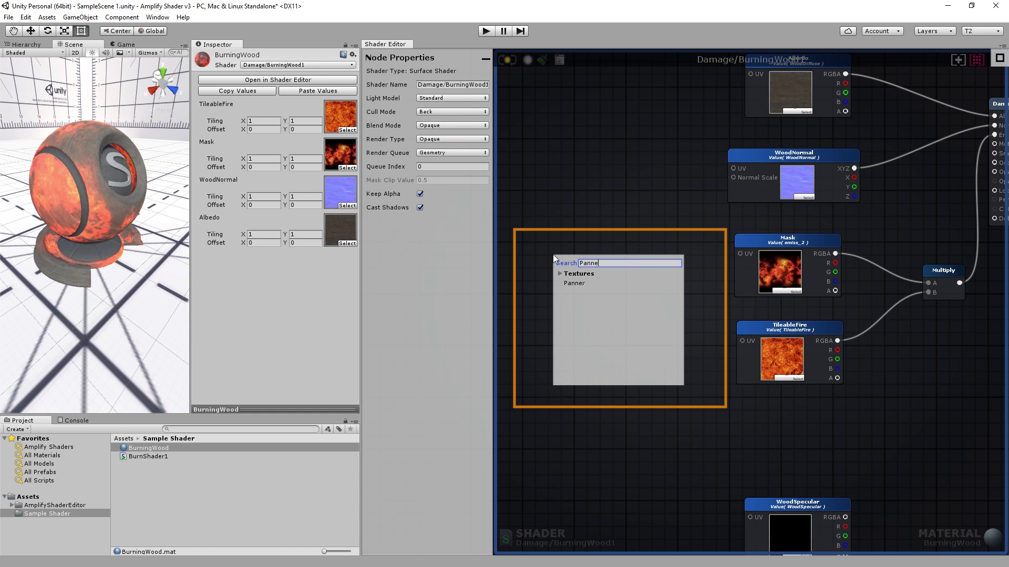
pyautogui.click(579, 285)
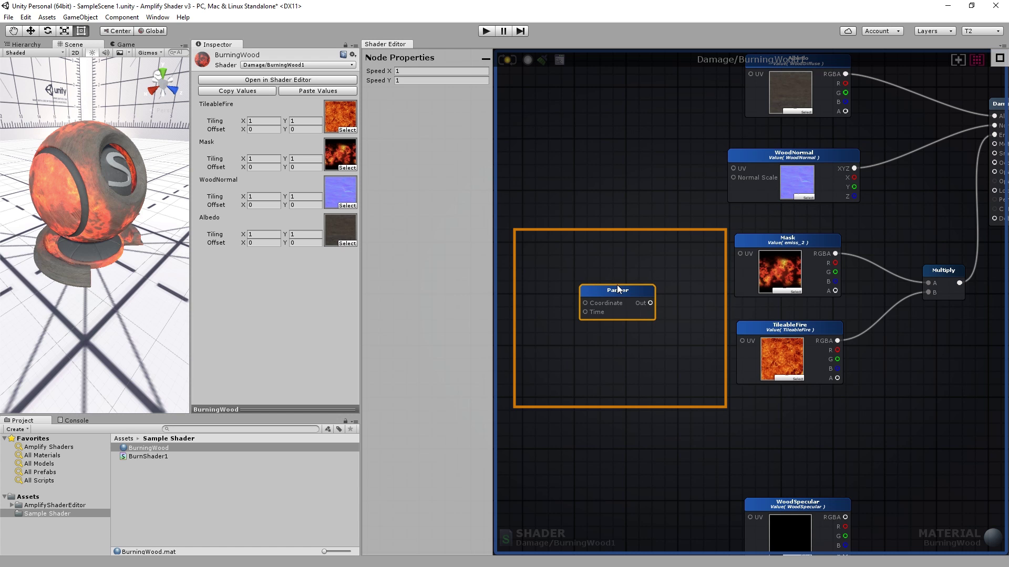
pyautogui.moveTo(623, 286); pyautogui.dragTo(742, 341)
pyautogui.moveTo(607, 342); pyautogui.dragTo(671, 346, button='middle')
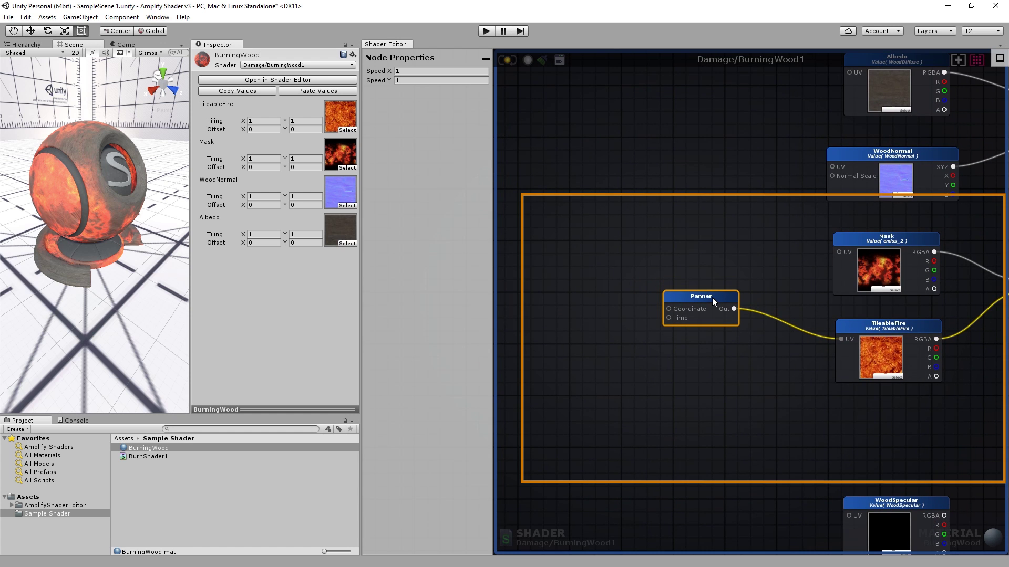
pyautogui.click(638, 289)
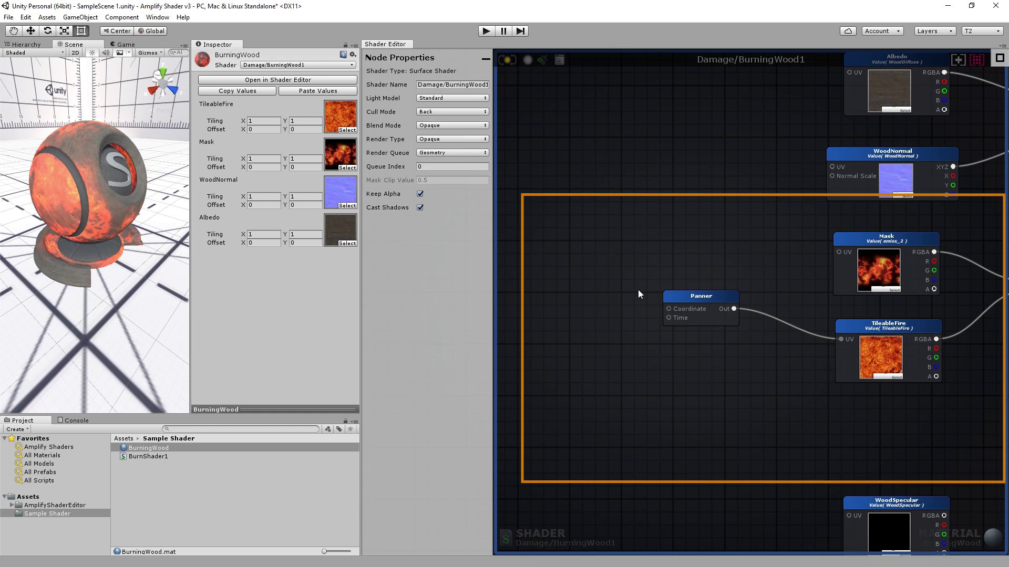
# Add a Texture Coordinates node and connect its UV output to the Panner's Coordinate input.
pyautogui.rightClick(560, 285)
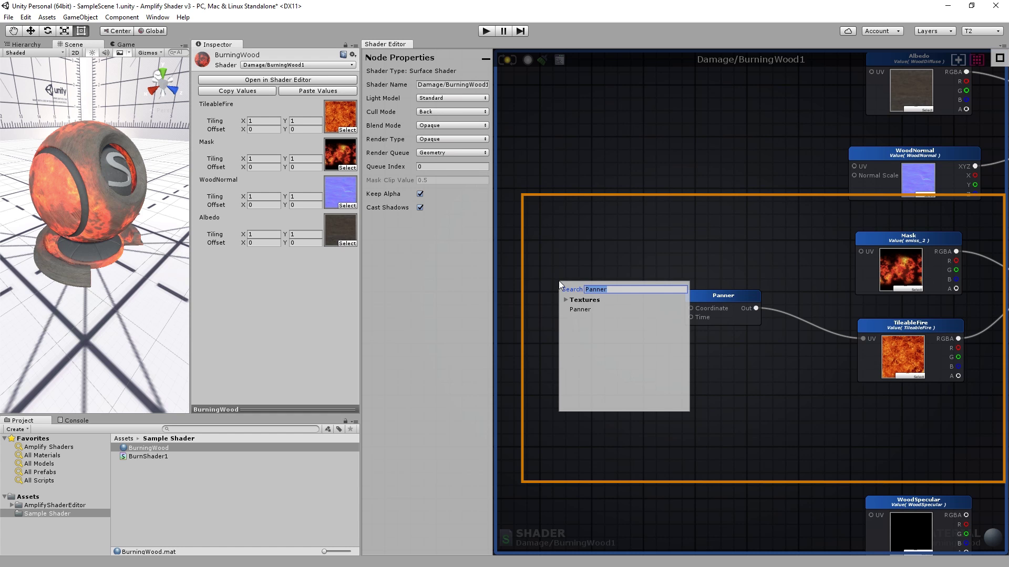
pyautogui.write('Coord')
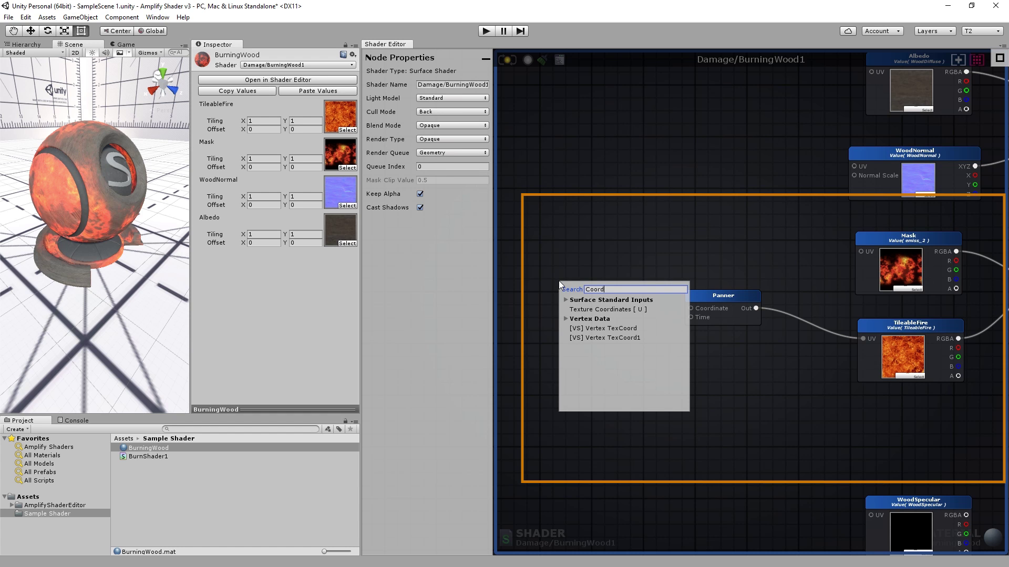
pyautogui.click(591, 308)
pyautogui.moveTo(619, 309)
pyautogui.mouseDown()
pyautogui.moveTo(573, 266)
pyautogui.moveTo(687, 305)
pyautogui.mouseUp()
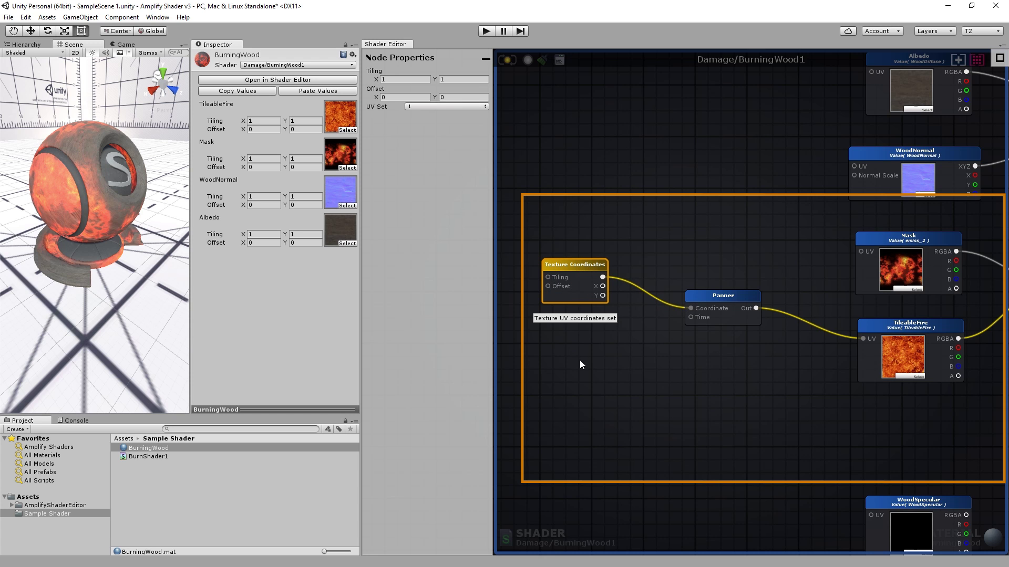
# Add a Time Parameters node below Texture Coordinates, connect its t/20 output to the Panner's Time input, and update the shader.
pyautogui.moveTo(580, 364); pyautogui.dragTo(623, 336, button='right')
pyautogui.rightClick(621, 347)
pyautogui.write('Time')
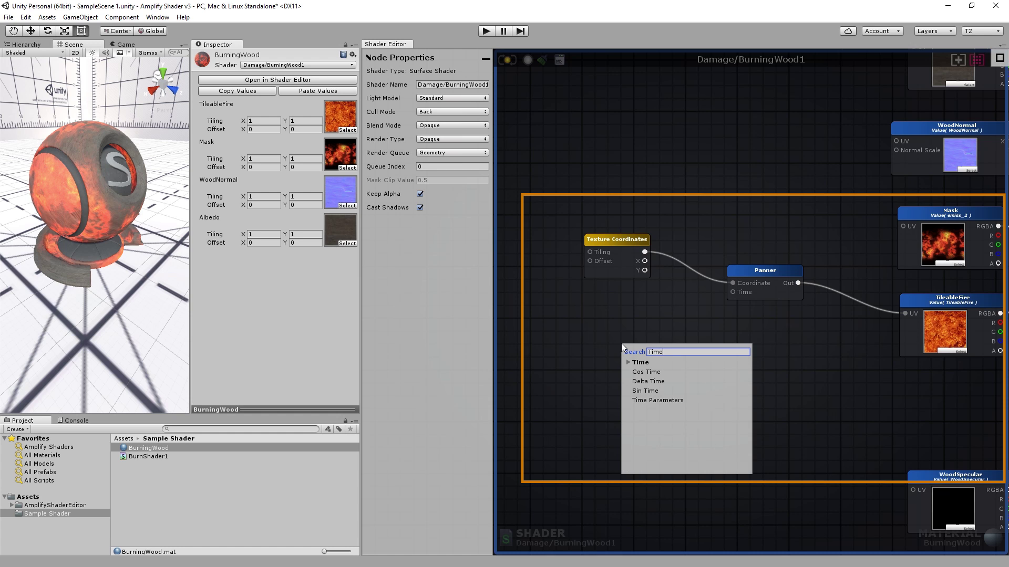
pyautogui.click(657, 401)
pyautogui.moveTo(678, 402); pyautogui.dragTo(603, 301)
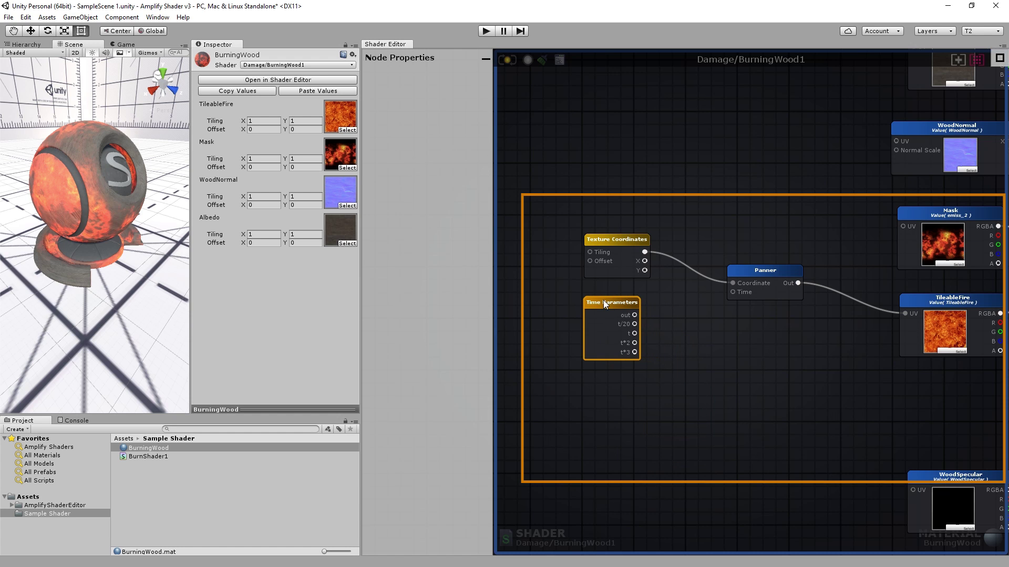
pyautogui.click(667, 319)
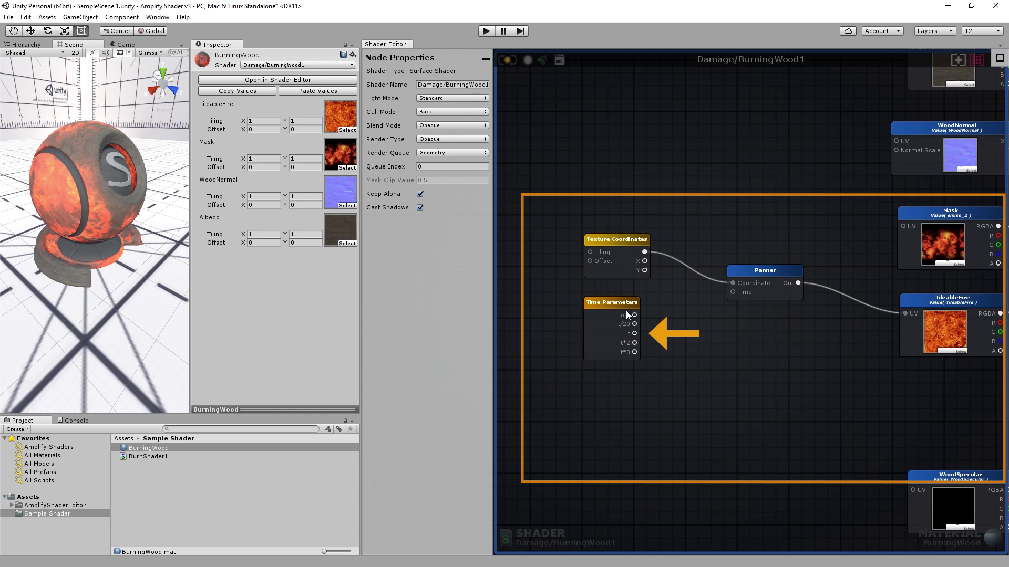
pyautogui.moveTo(635, 324); pyautogui.dragTo(732, 293)
pyautogui.click(508, 60)
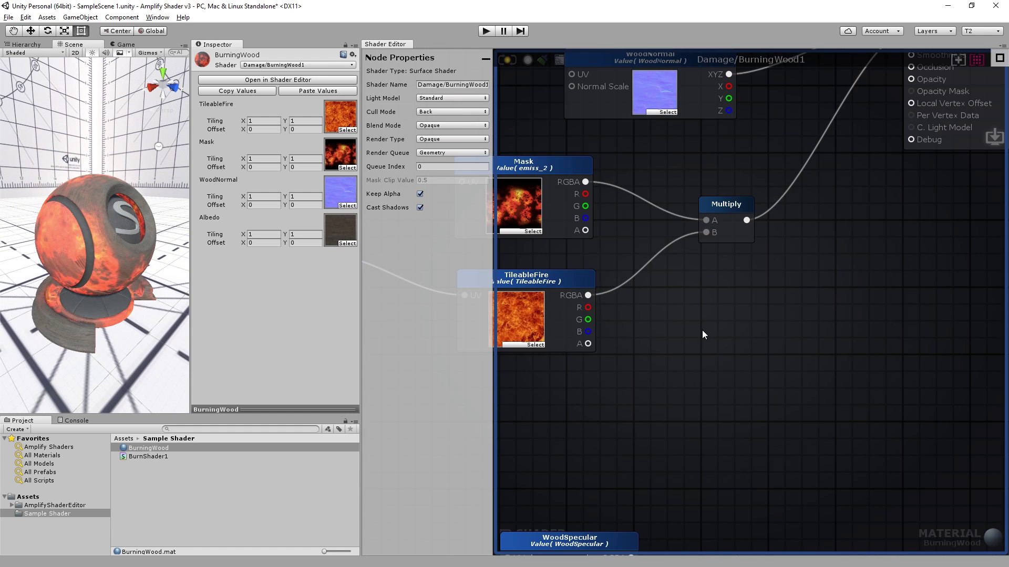
# Add a second Multiply node below the first one and place a Float node in front of it.
pyautogui.click(843, 357)
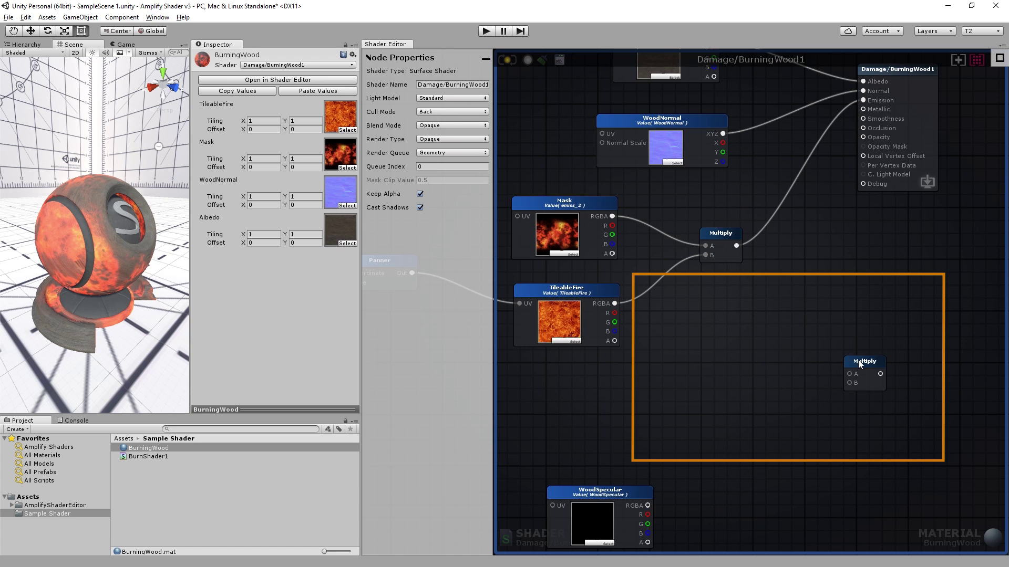
pyautogui.moveTo(856, 359); pyautogui.dragTo(803, 349)
pyautogui.click(709, 359)
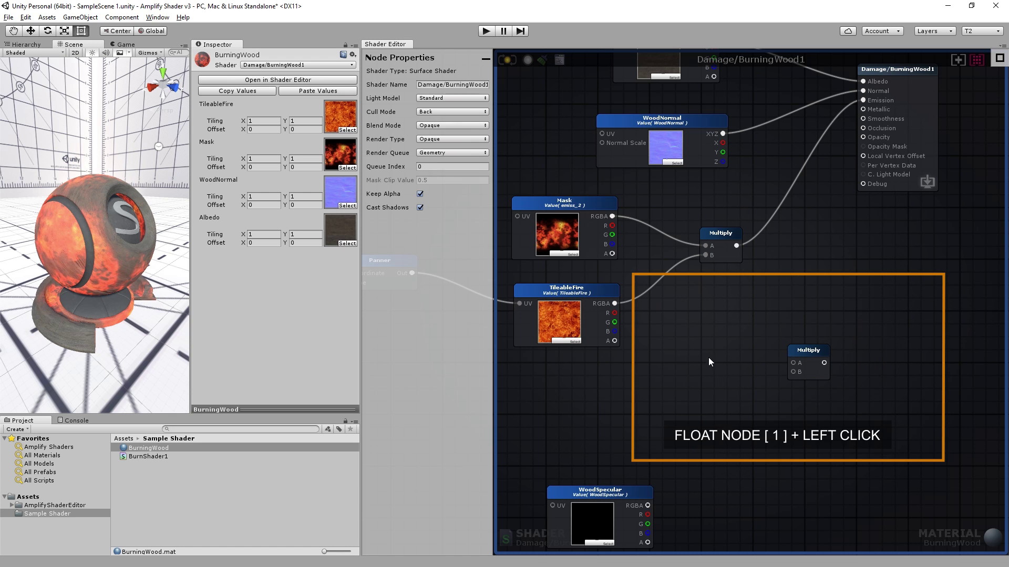
pyautogui.moveTo(695, 356); pyautogui.dragTo(707, 345)
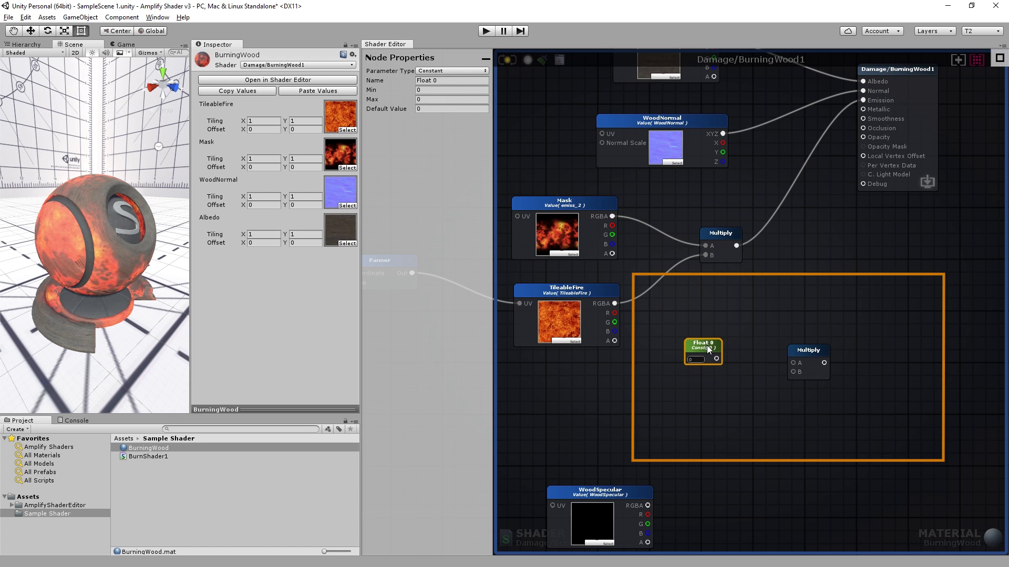
# Name the Float node FireIntensity with Max 2 and parameter type Property, and connect it to the second Multiply's A input.
pyautogui.click(444, 79)
pyautogui.write('Fir')
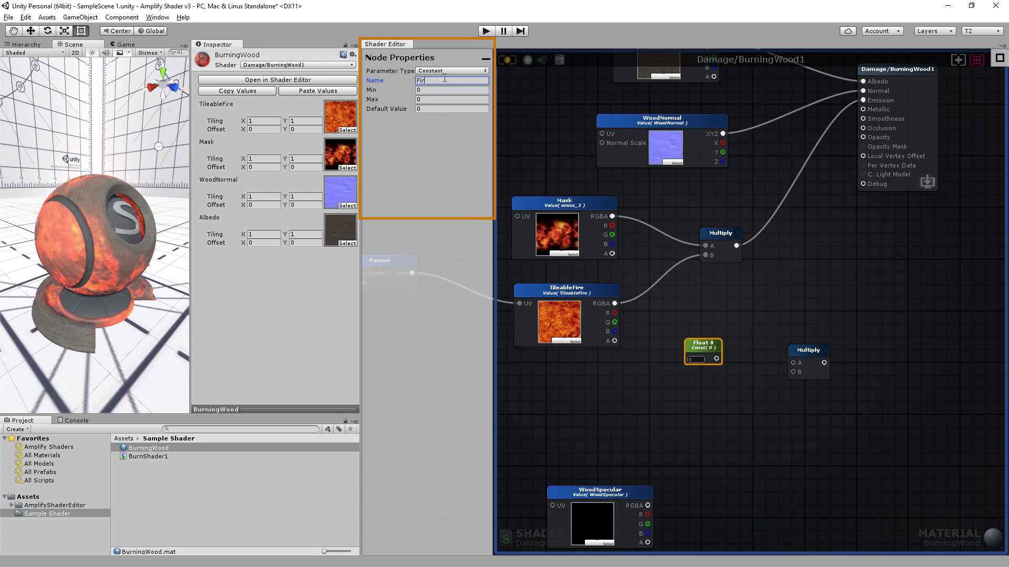
pyautogui.write('eIntensity')
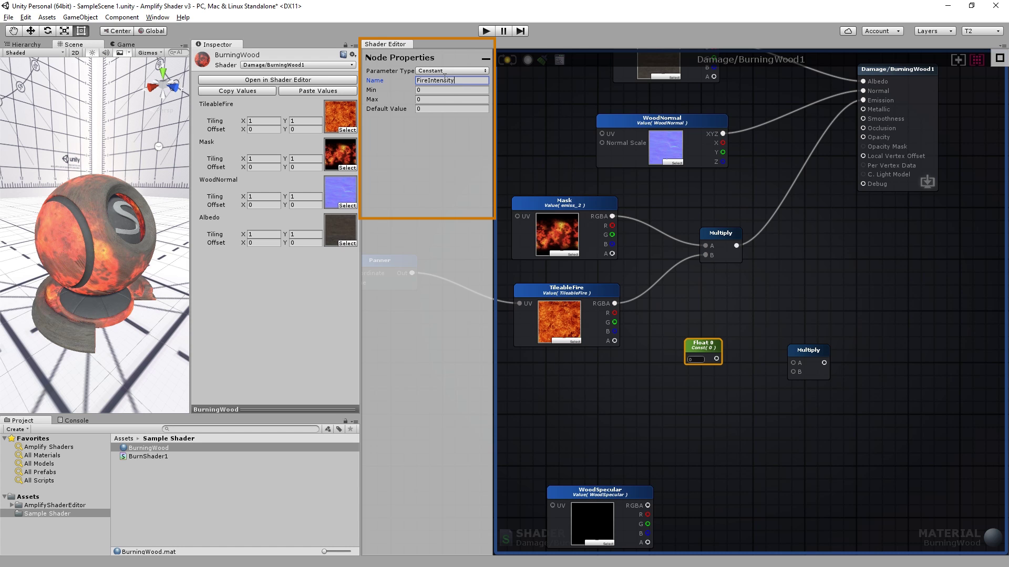
pyautogui.click(430, 99)
pyautogui.write('2')
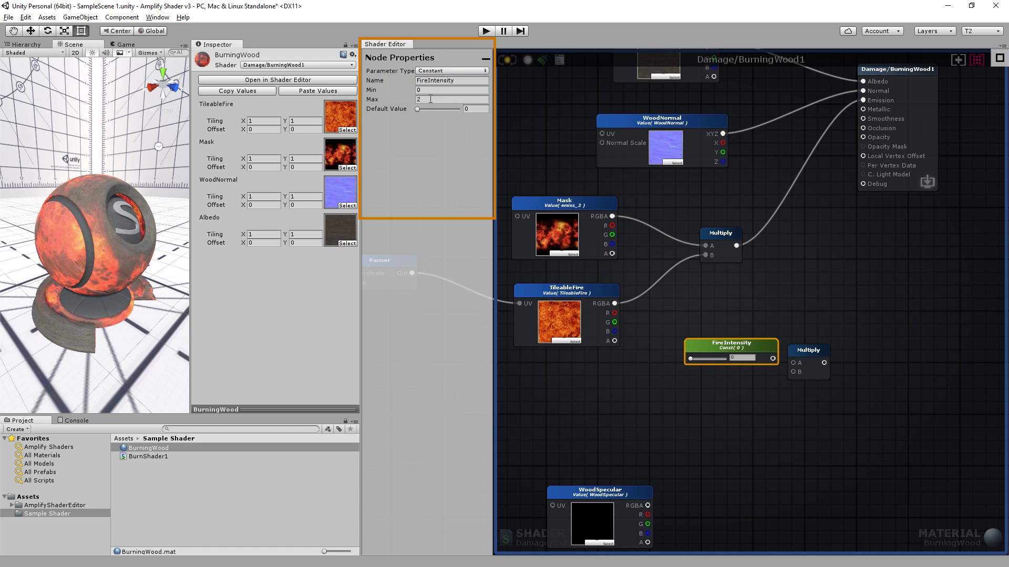
pyautogui.click(464, 69)
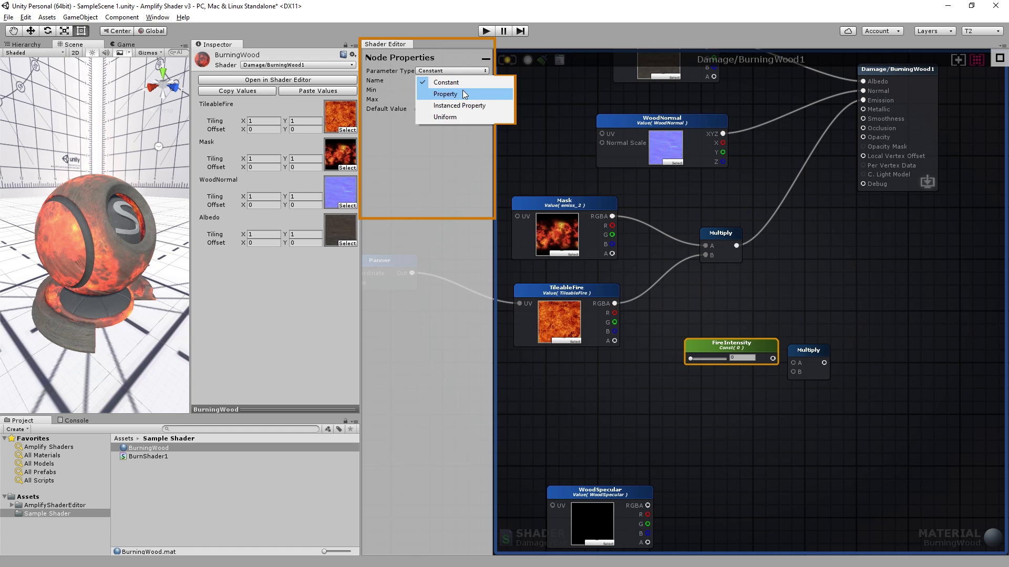
pyautogui.click(463, 91)
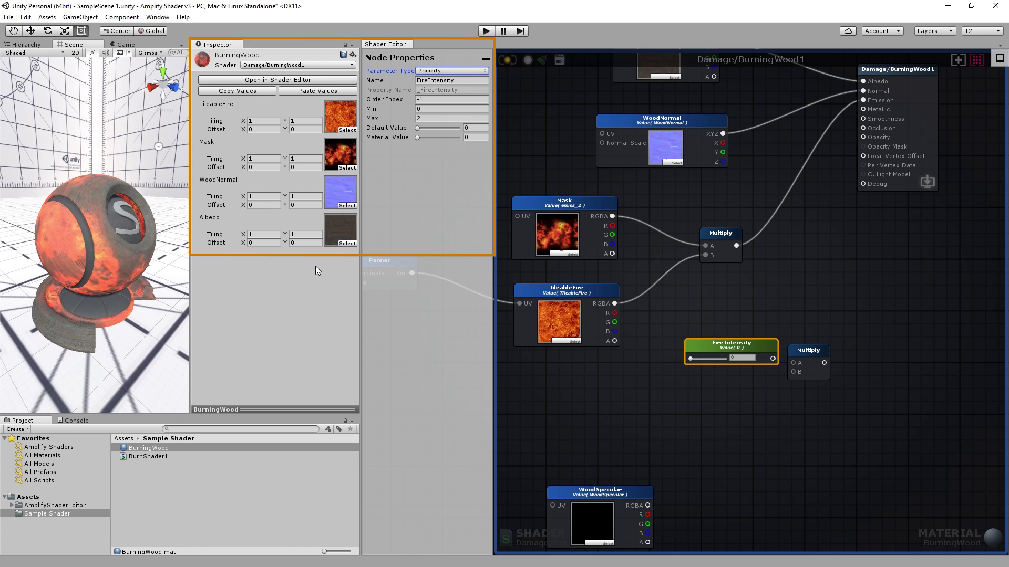
pyautogui.scroll(2, 736, 350)
pyautogui.moveTo(741, 348); pyautogui.dragTo(885, 342)
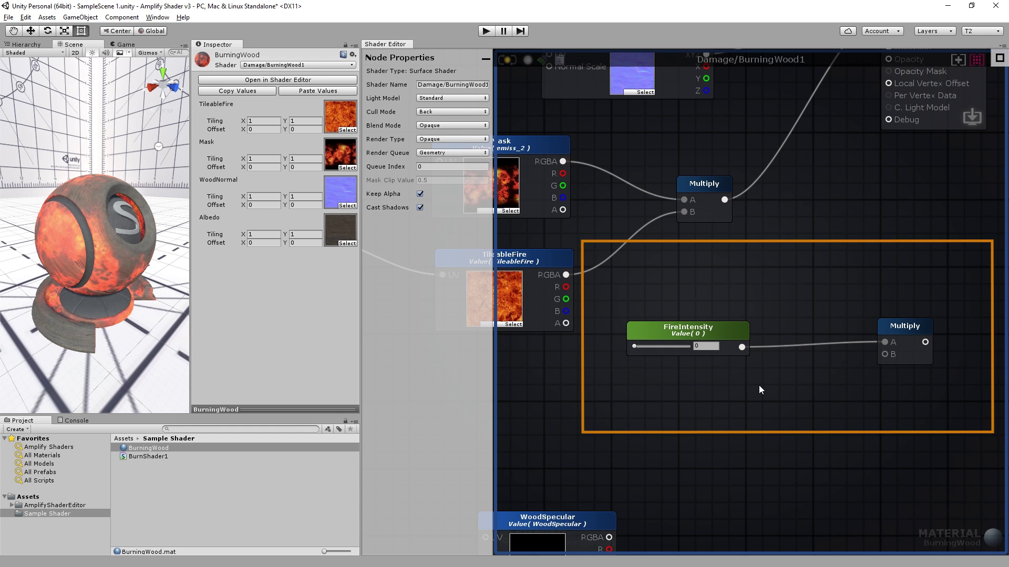
# Place an Add node from the node palette below FireIntensity and connect its output to the second Multiply's B input.
pyautogui.click(1000, 59)
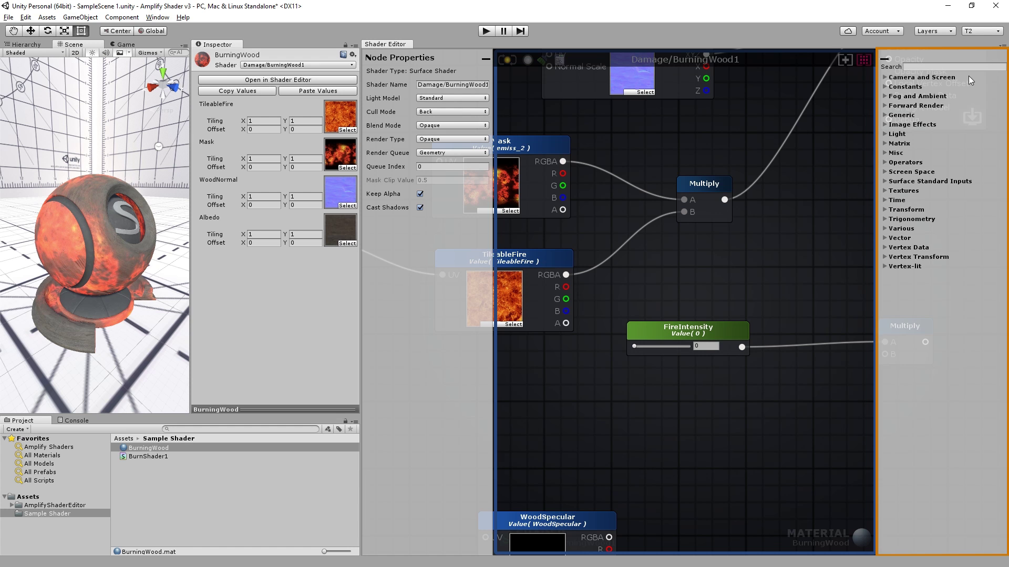
pyautogui.click(953, 66)
pyautogui.write('Add')
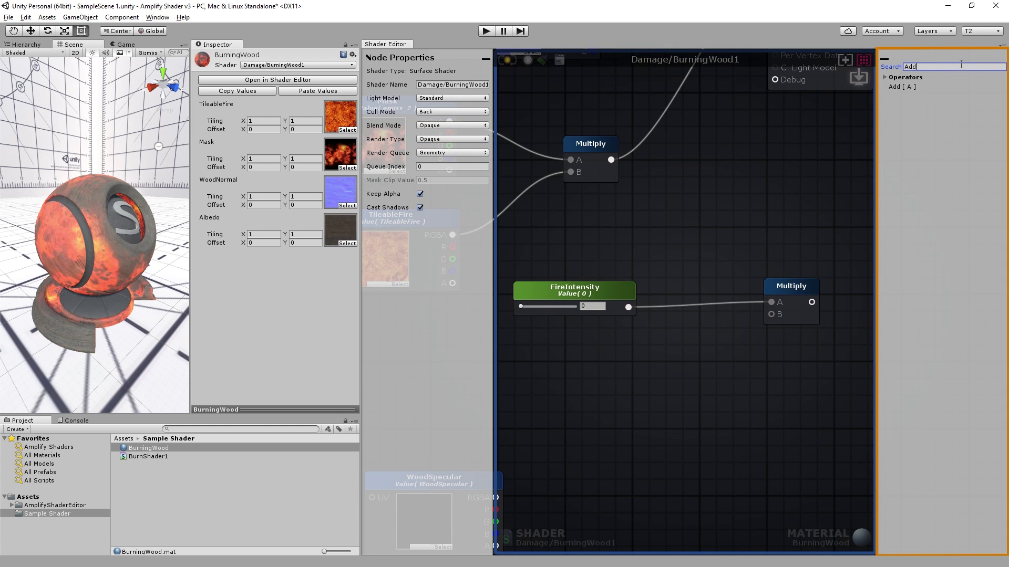
pyautogui.moveTo(903, 88); pyautogui.dragTo(720, 346)
pyautogui.moveTo(659, 367); pyautogui.dragTo(767, 314)
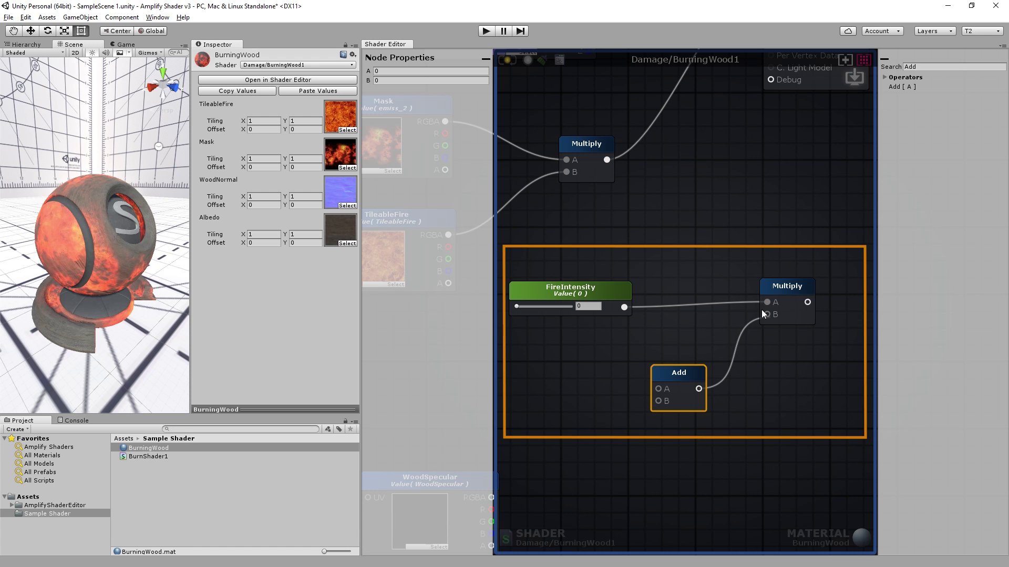
pyautogui.click(884, 59)
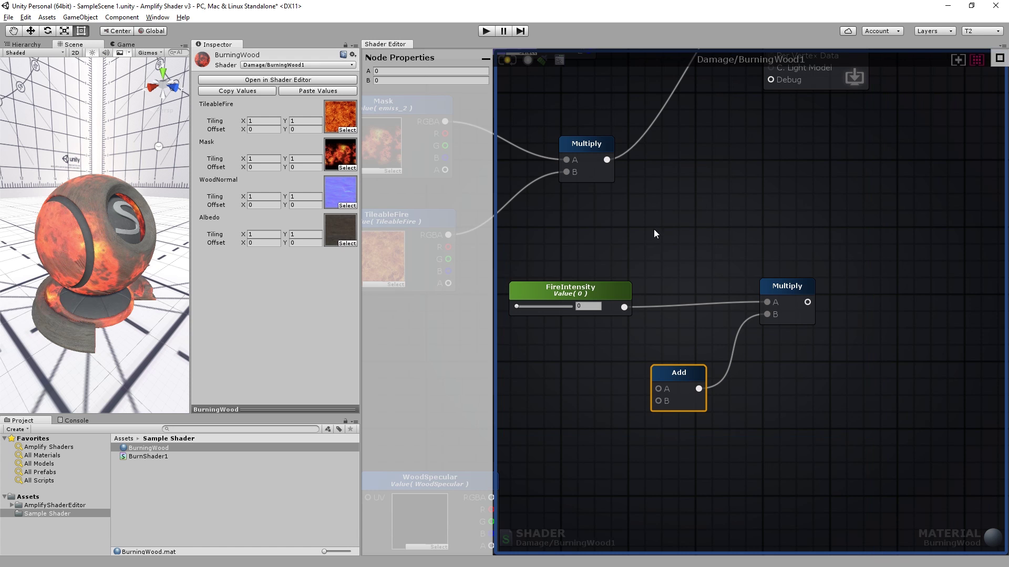
# Add a Sin Time node below FireIntensity and connect its t output to the Add node's A input.
pyautogui.moveTo(550, 365); pyautogui.dragTo(712, 289, button='right')
pyautogui.rightClick(717, 286)
pyautogui.write('Sin')
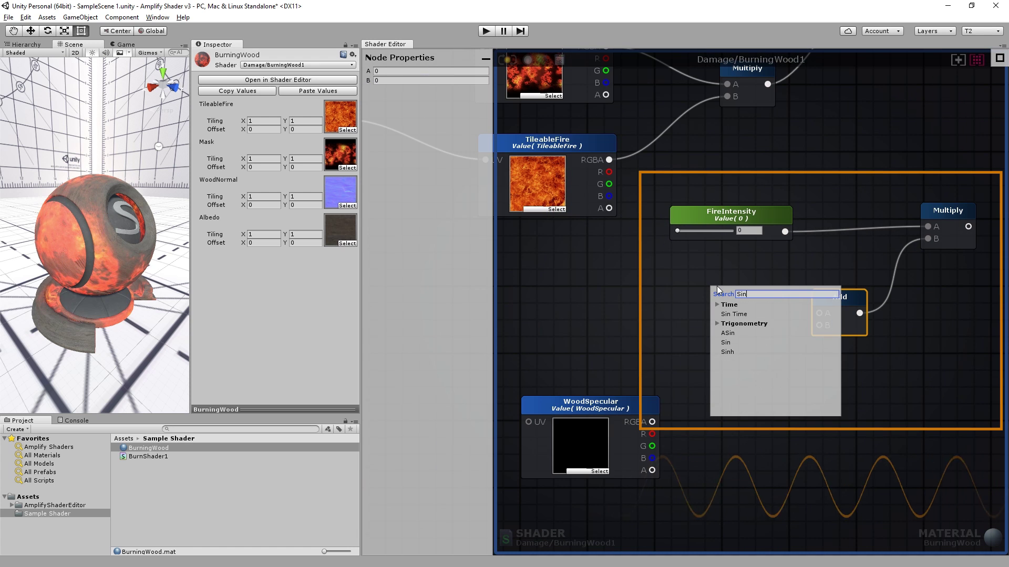
pyautogui.click(734, 314)
pyautogui.moveTo(752, 317); pyautogui.dragTo(678, 270)
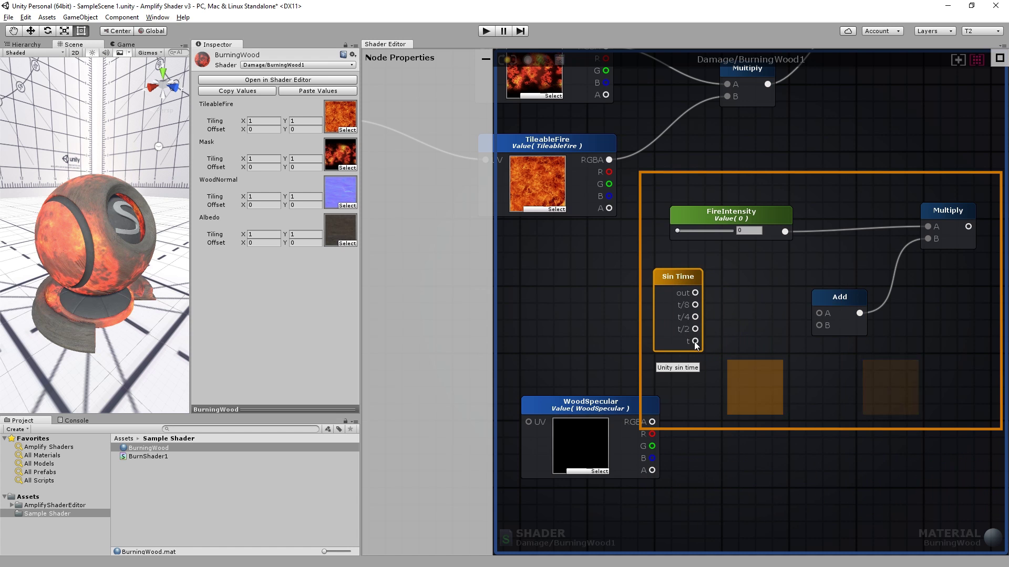
pyautogui.moveTo(695, 341); pyautogui.dragTo(819, 314)
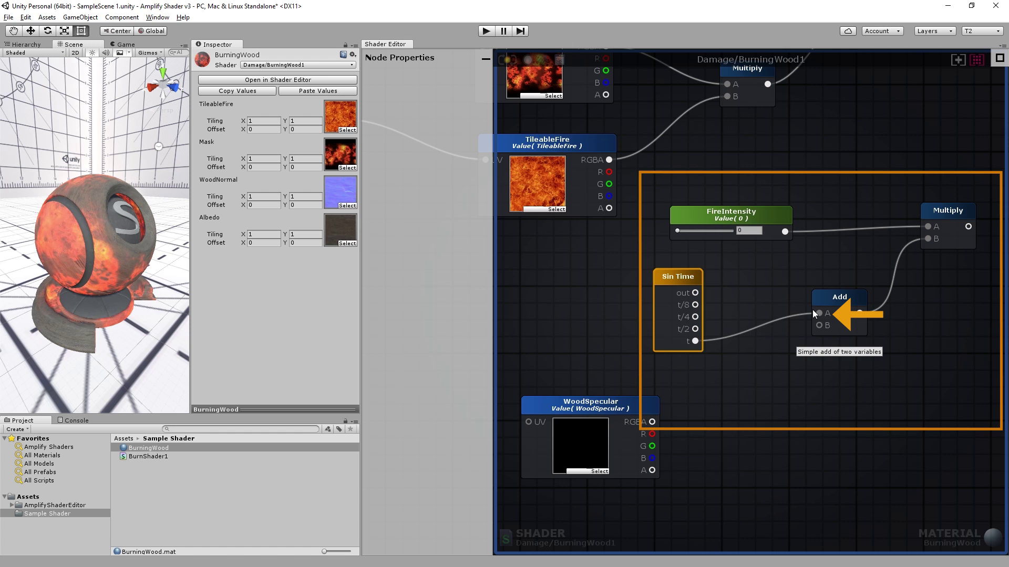
# Set the Add node's B value to 1.5.
pyautogui.click(812, 353)
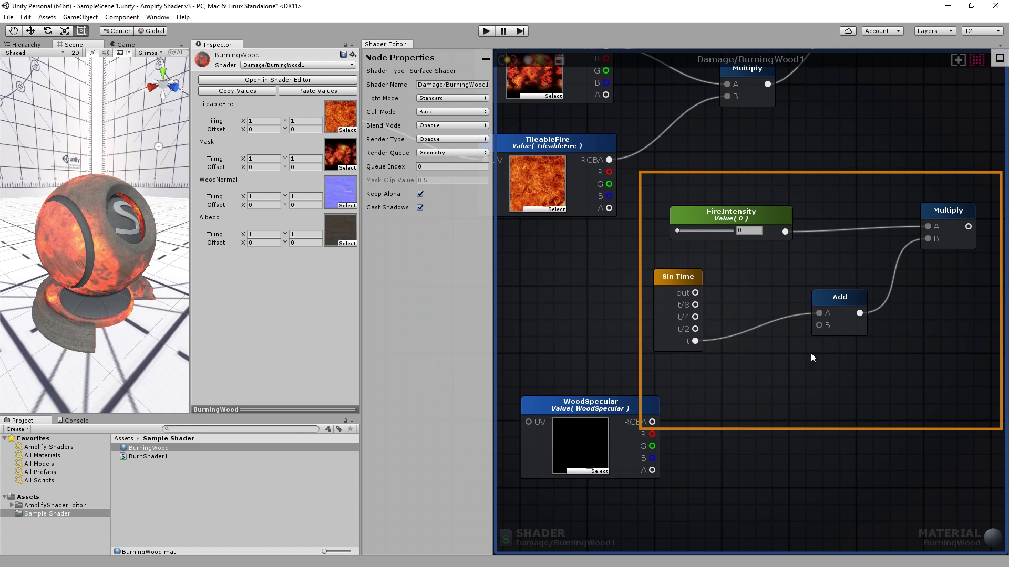
pyautogui.click(823, 325)
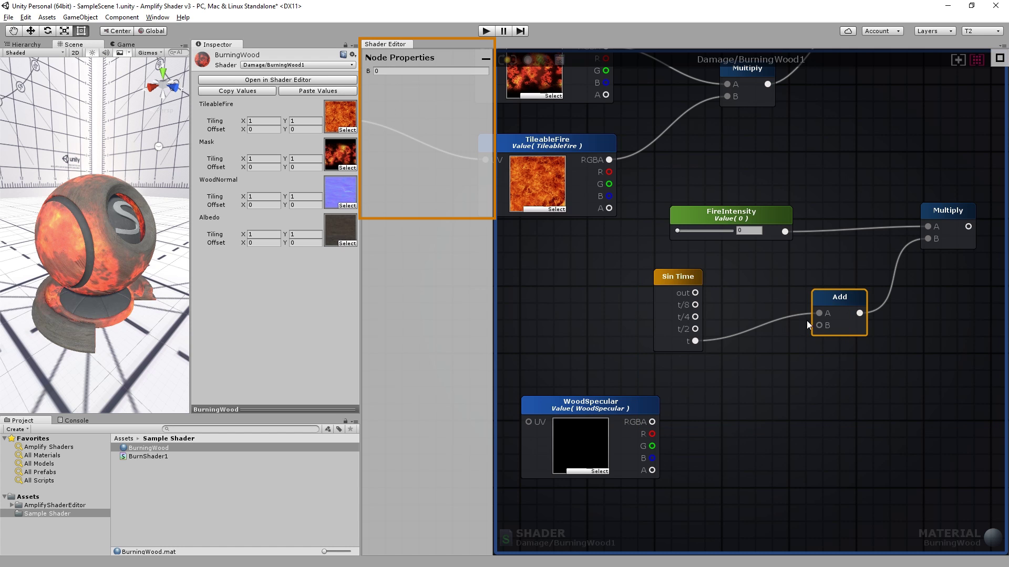
pyautogui.click(403, 72)
pyautogui.write('1.5')
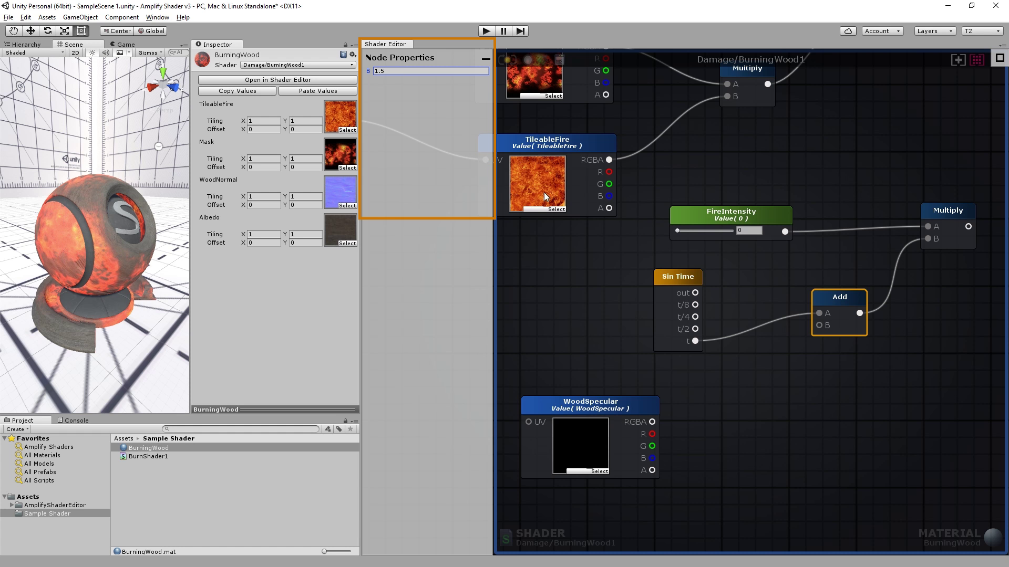
# Move the output node further right, connect the second Multiply's output to its Debug input and update the shader.
pyautogui.moveTo(960, 159); pyautogui.dragTo(723, 272, button='middle')
pyautogui.scroll(-2, 741, 295)
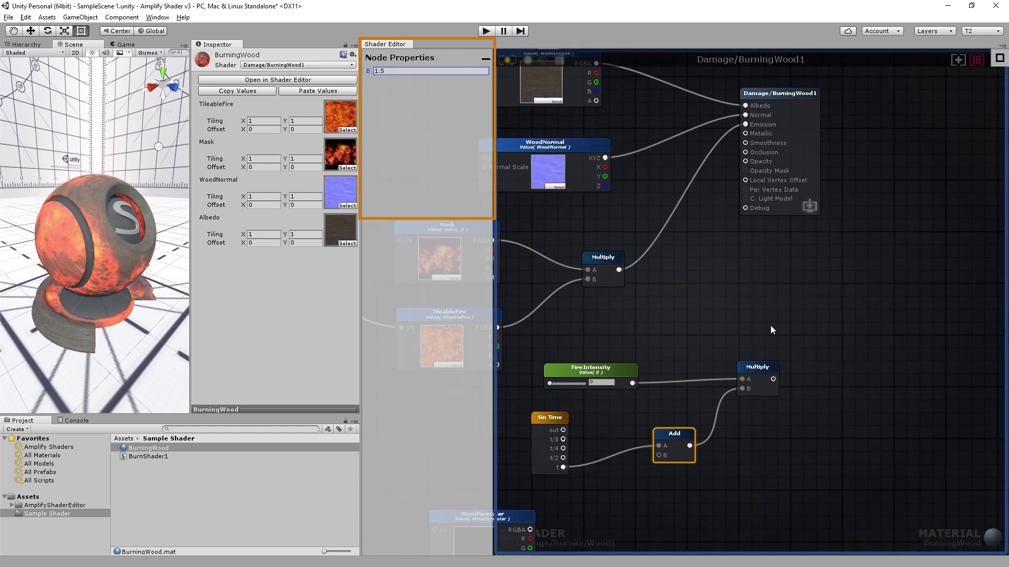
pyautogui.moveTo(810, 113); pyautogui.dragTo(917, 120)
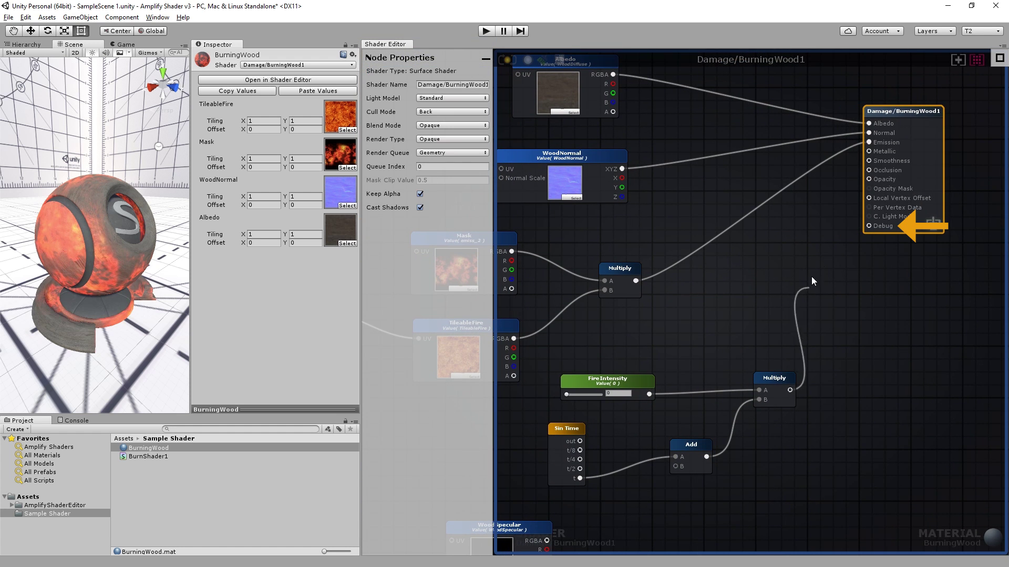
pyautogui.moveTo(781, 284); pyautogui.dragTo(818, 304, button='middle')
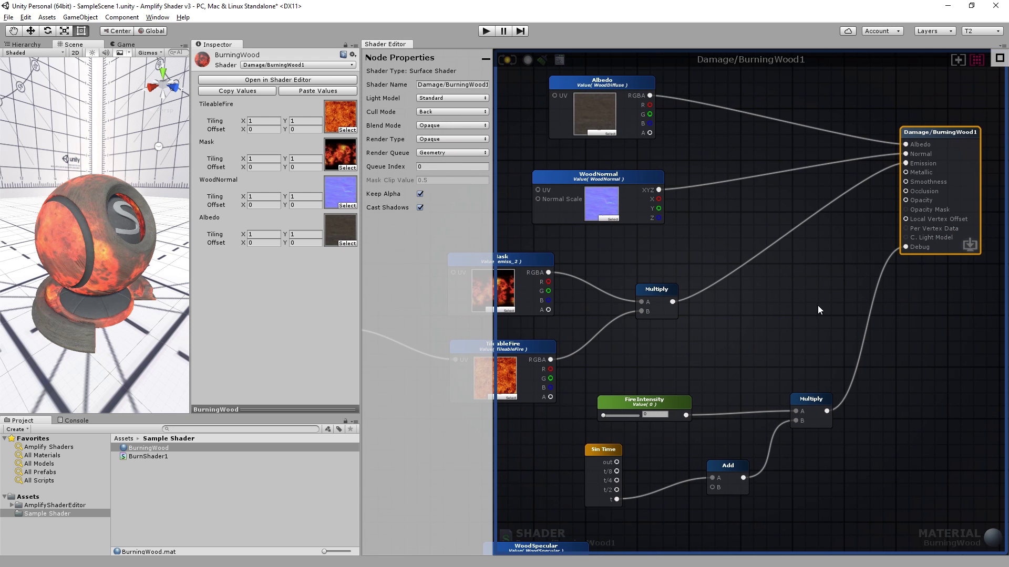
pyautogui.click(507, 60)
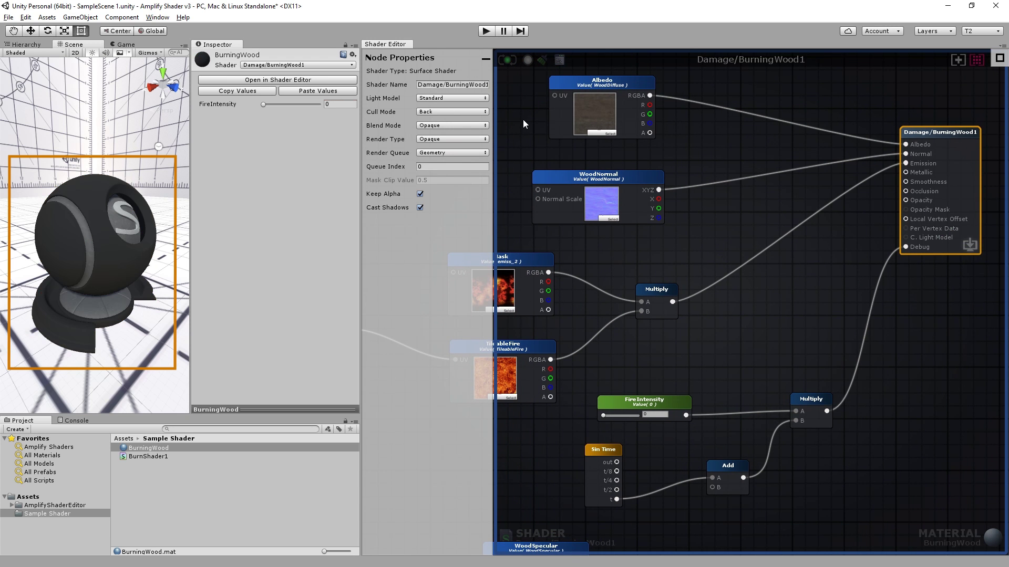
# Select the FireIntensity node and raise the material's FireIntensity to 0.23 to test the debug output.
pyautogui.click(651, 404)
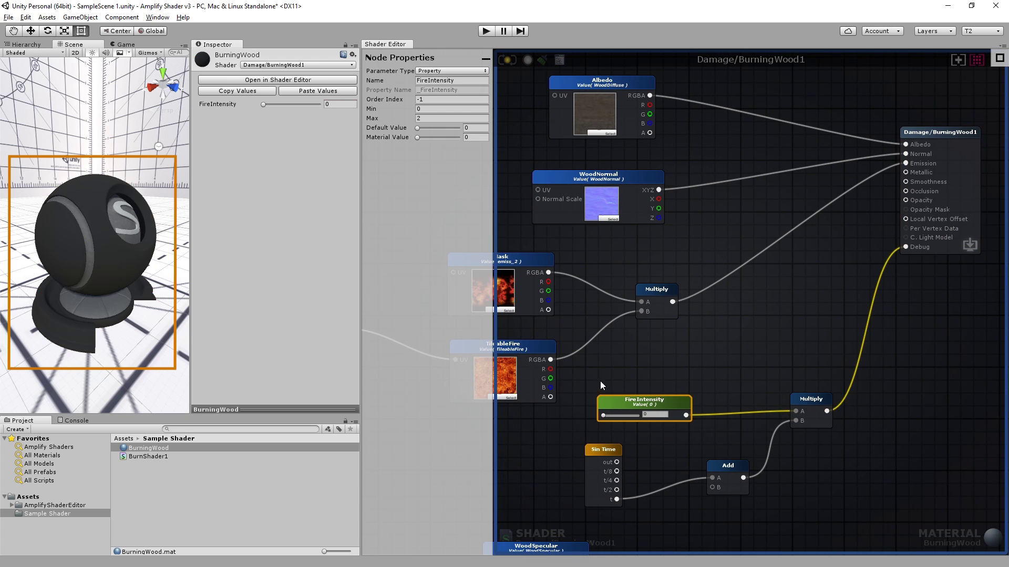
pyautogui.moveTo(263, 105)
pyautogui.mouseDown()
pyautogui.moveTo(294, 105)
pyautogui.moveTo(269, 105)
pyautogui.mouseUp()
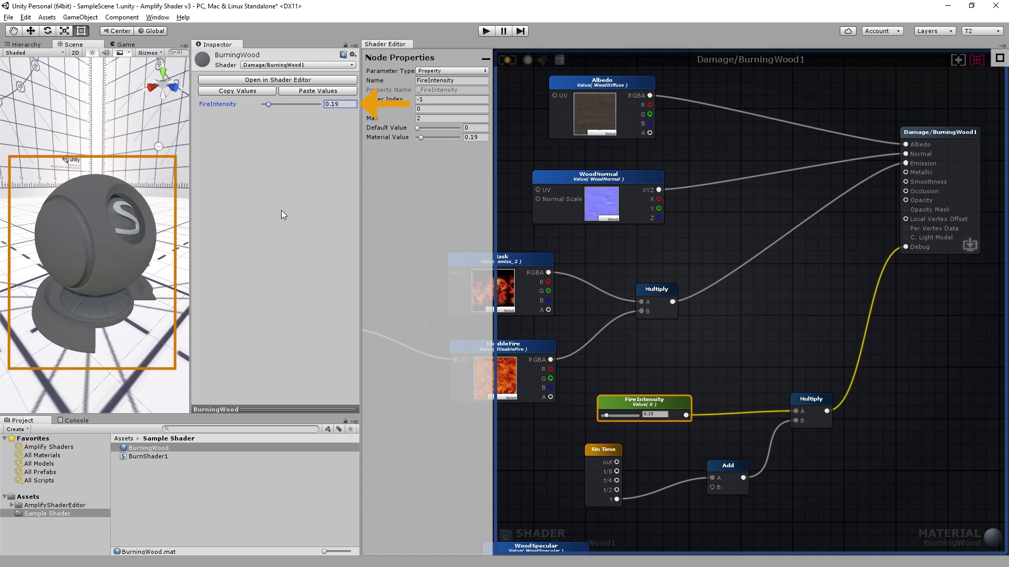
pyautogui.moveTo(269, 104); pyautogui.dragTo(269, 104)
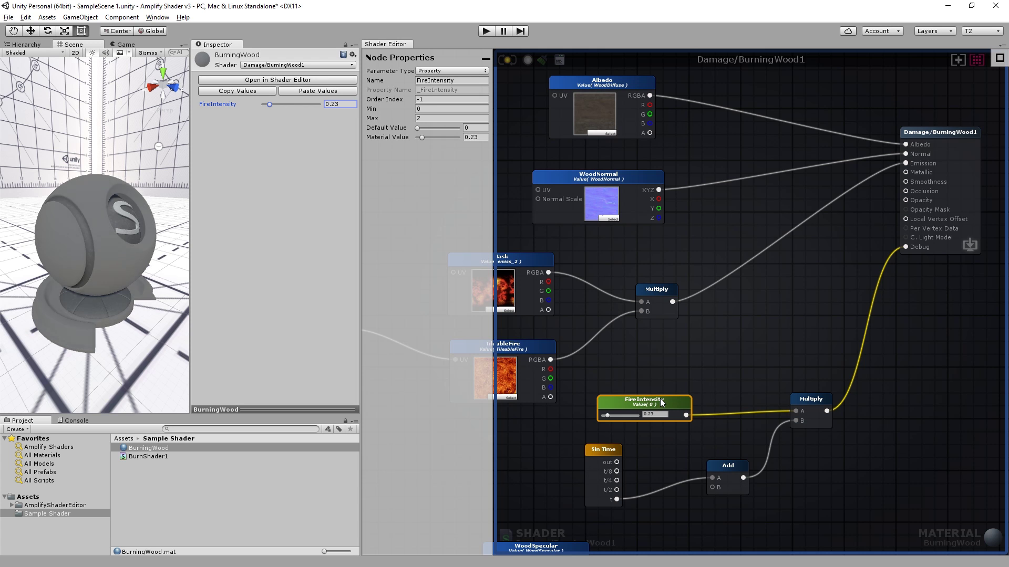
# Add a third Multiply node to the right of the first and connect the first Multiply's output to its A input.
pyautogui.click(786, 317)
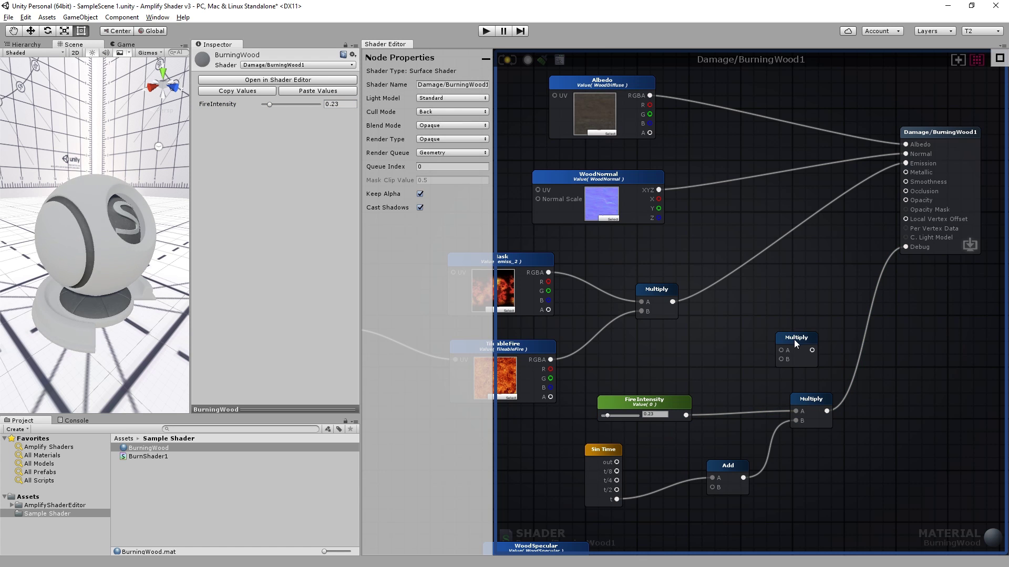
pyautogui.moveTo(794, 339); pyautogui.dragTo(778, 311)
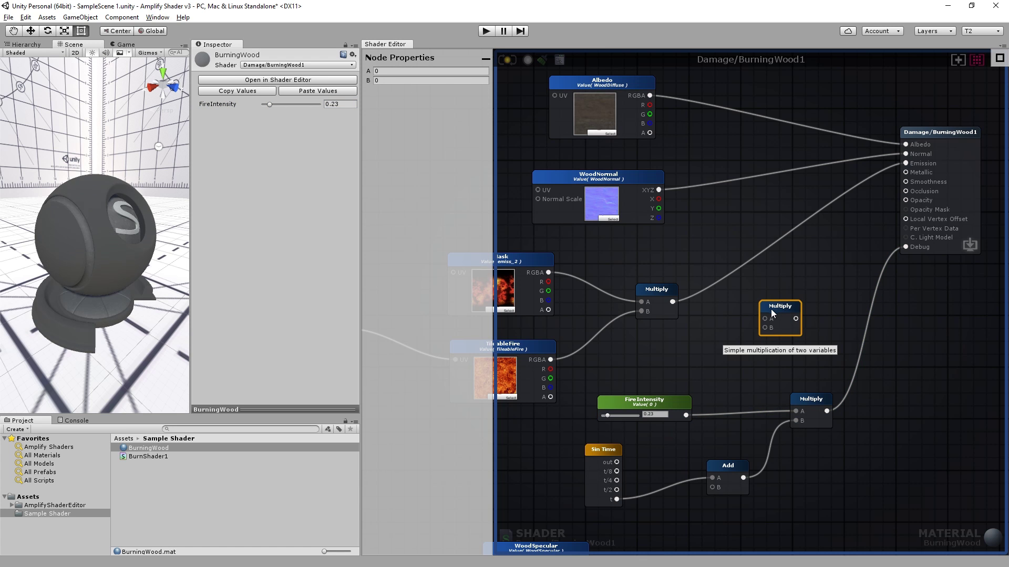
pyautogui.moveTo(740, 313); pyautogui.dragTo(765, 319)
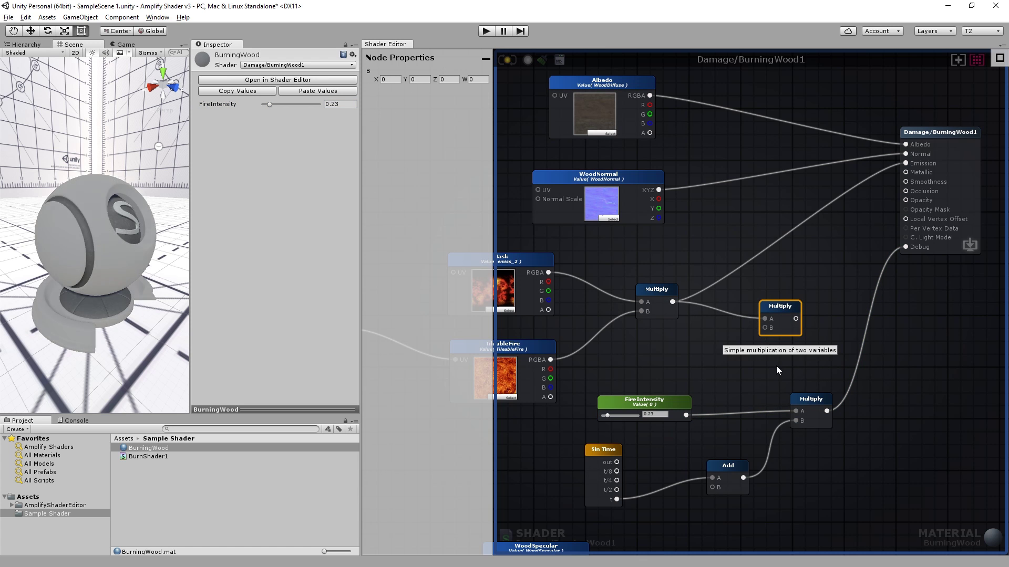
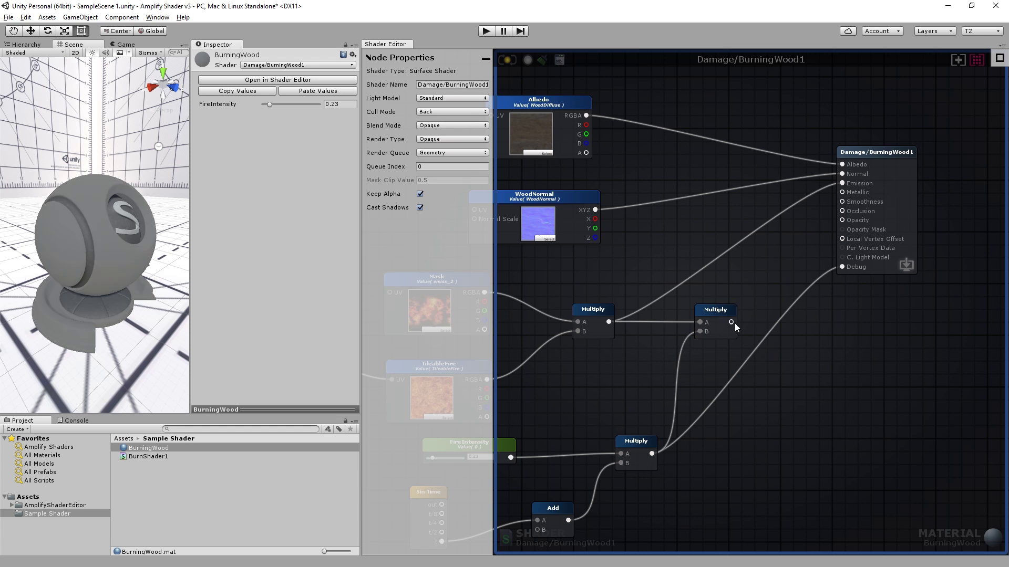
# Connect the third Multiply's output to Emission, delete the Debug wire and update the shader.
pyautogui.moveTo(732, 321); pyautogui.dragTo(841, 183)
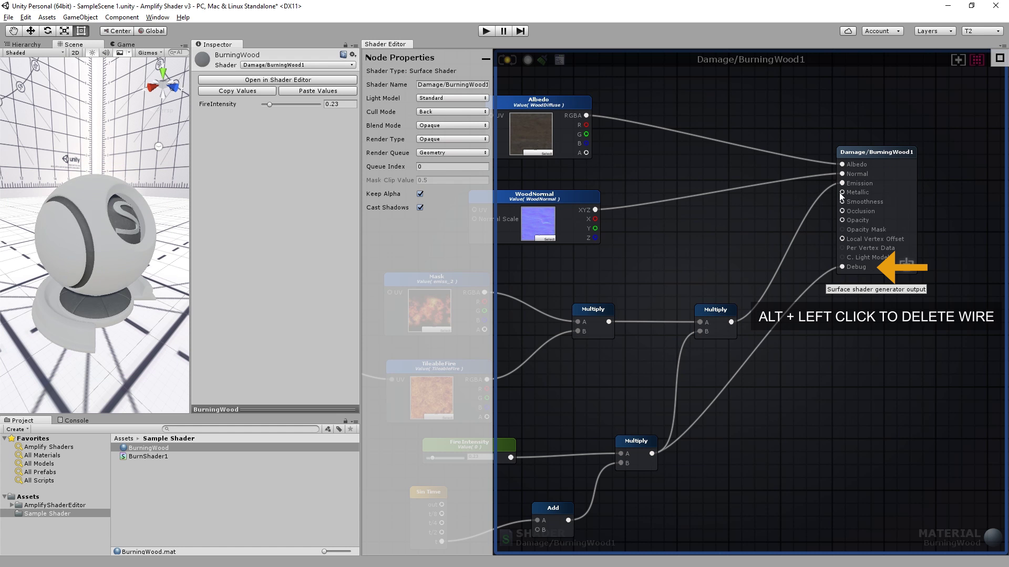
pyautogui.keyDown('alt'); pyautogui.click(841, 267); pyautogui.keyUp('alt')
pyautogui.click(508, 60)
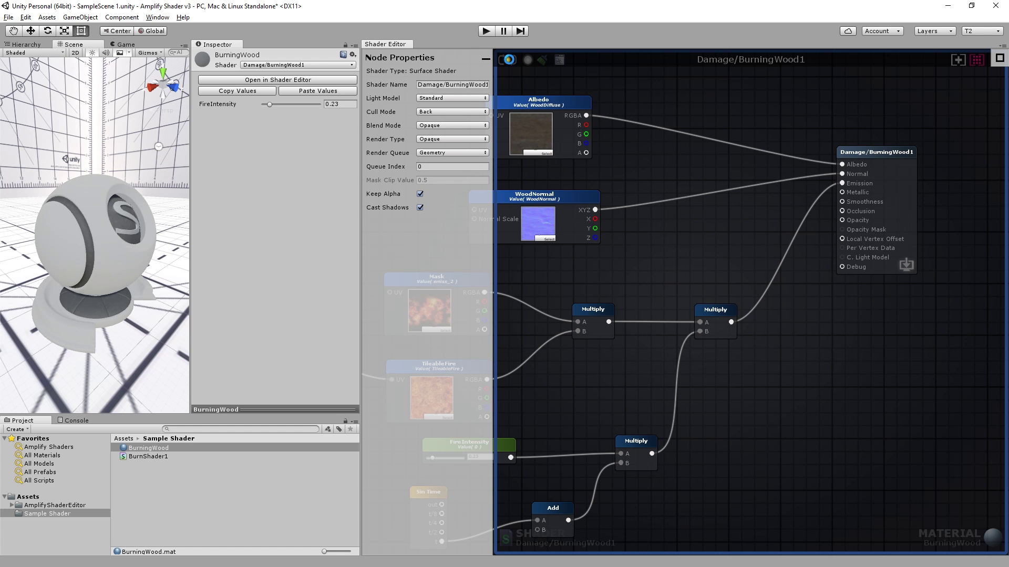
# Change the shader's Light Model to Standard Specular.
pyautogui.press('f')
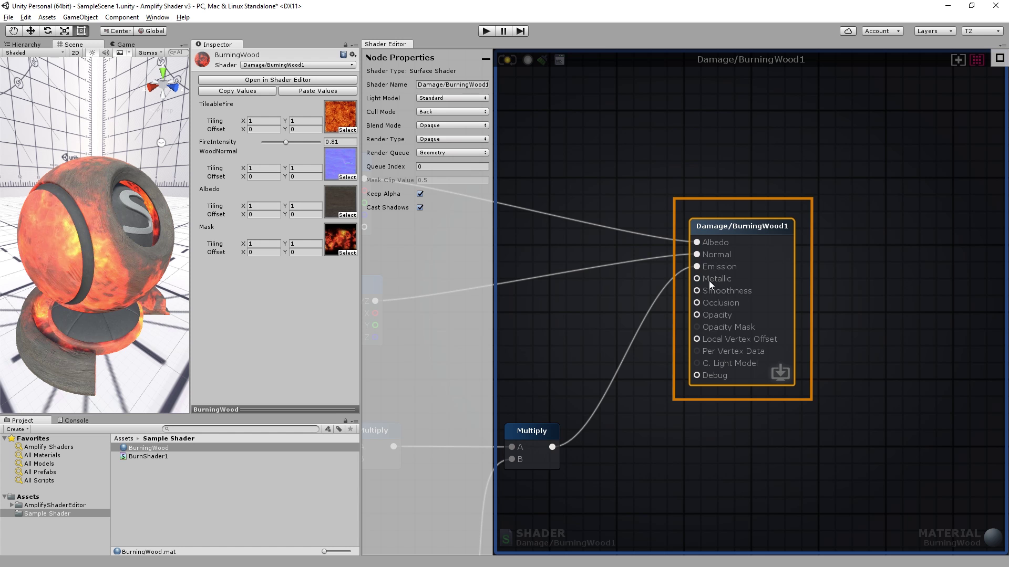
pyautogui.click(452, 98)
pyautogui.click(452, 121)
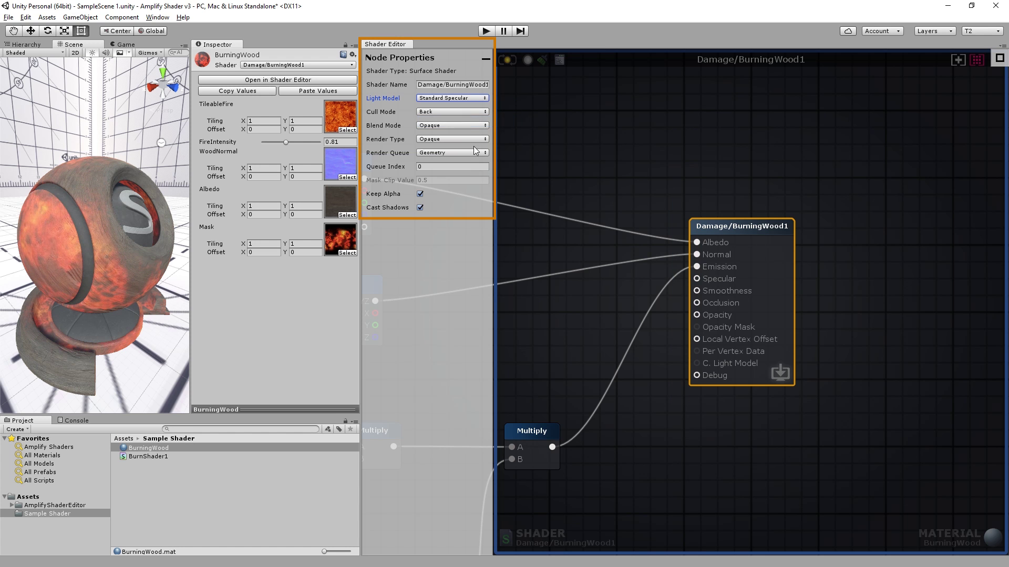
# Move the WoodSpecular texture node close to the output node and connect its RGBA output to Specular.
pyautogui.scroll(-4, 715, 244)
pyautogui.moveTo(612, 407); pyautogui.dragTo(755, 181)
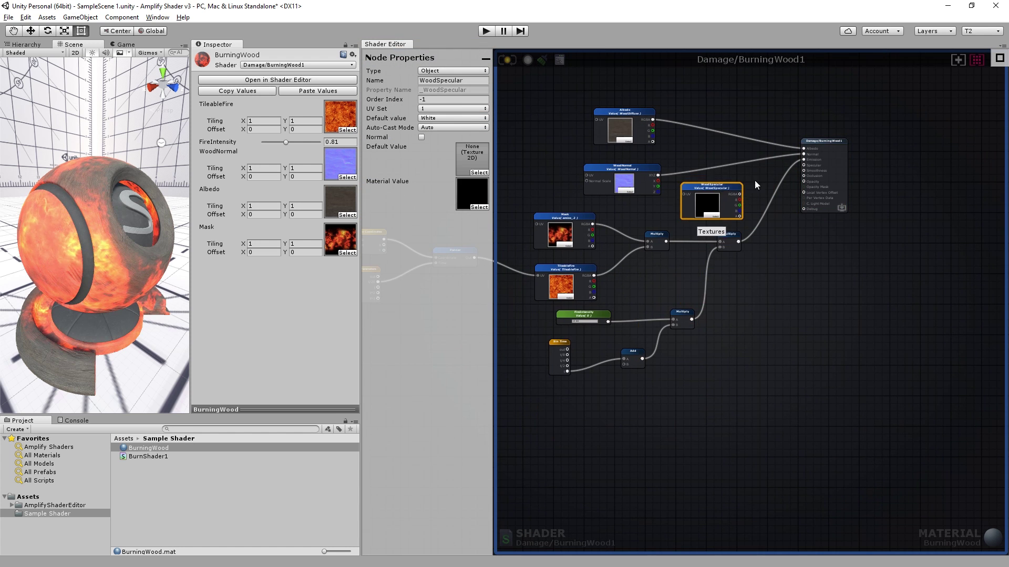
pyautogui.scroll(5, 755, 184)
pyautogui.moveTo(647, 303); pyautogui.dragTo(777, 247)
pyautogui.scroll(-1, 718, 395)
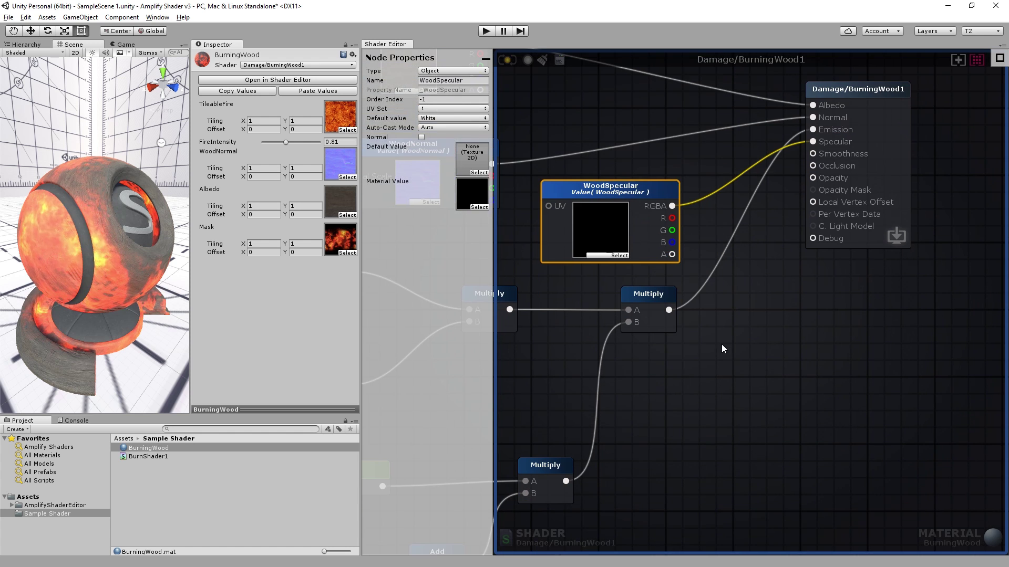
# Add a Float node above WoodSpecular and connect it to the output node's Smoothness input.
pyautogui.rightClick(721, 345)
pyautogui.write('Float')
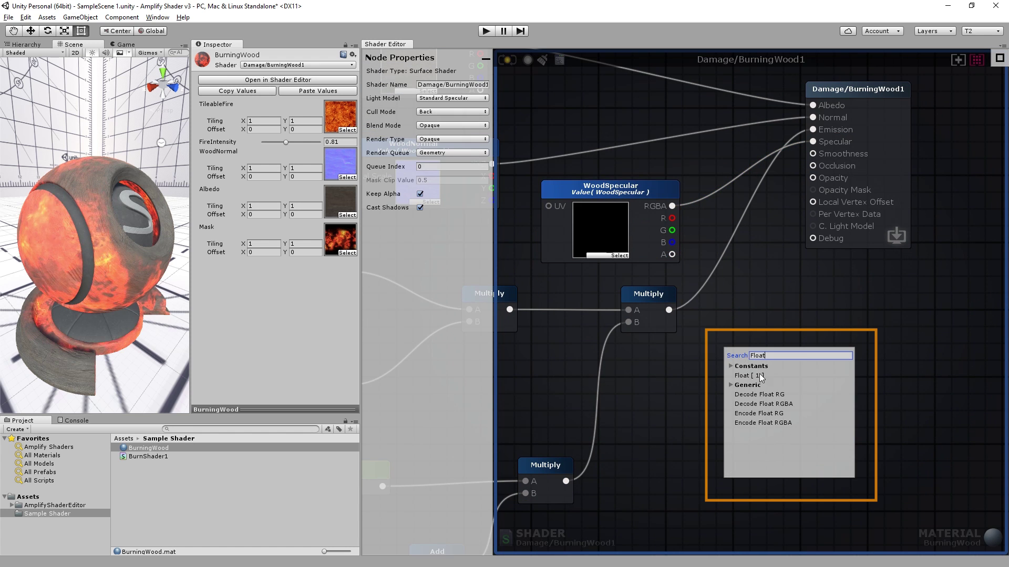
pyautogui.click(759, 376)
pyautogui.moveTo(774, 373); pyautogui.dragTo(632, 124)
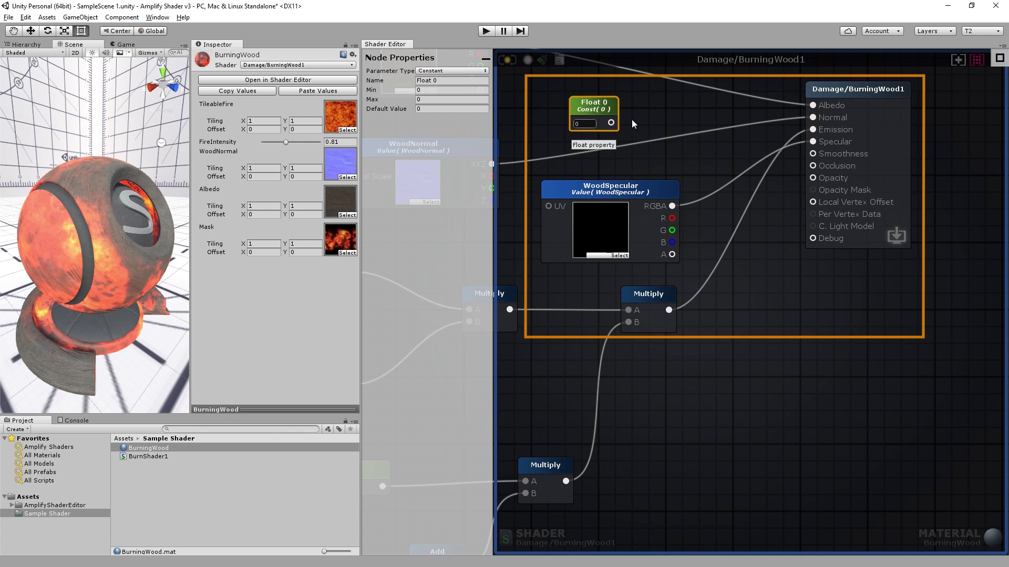
pyautogui.moveTo(631, 124); pyautogui.dragTo(648, 206, button='middle')
pyautogui.moveTo(643, 210); pyautogui.dragTo(845, 241)
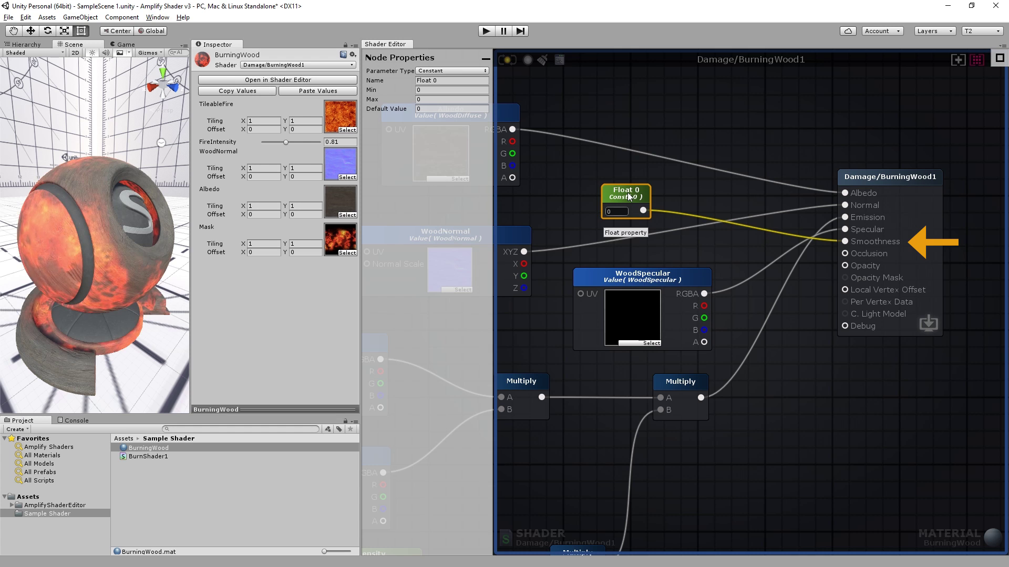
# Name the new Float node Smoothness and set its parameter type to Property.
pyautogui.click(442, 80)
pyautogui.write('Smoothness')
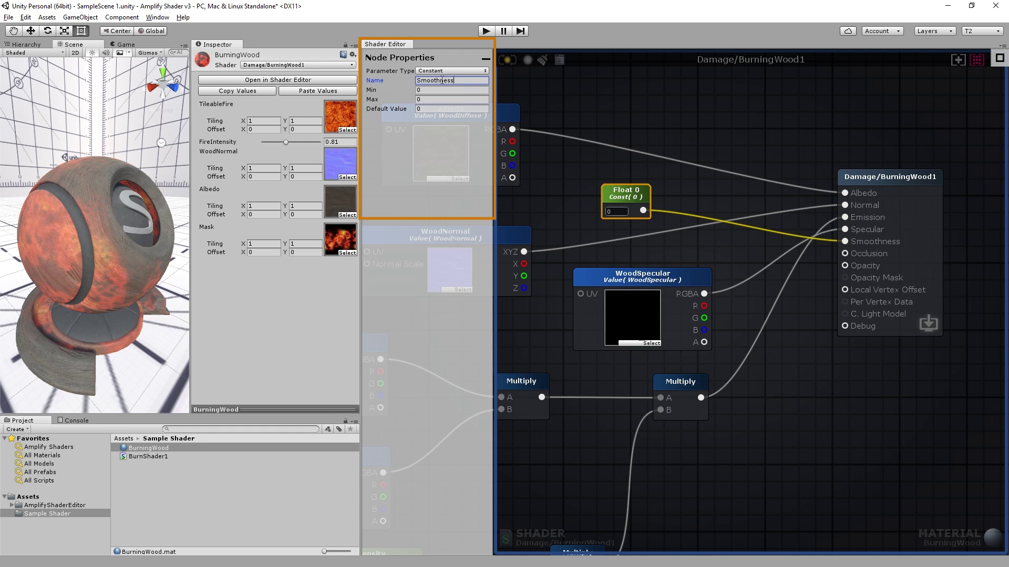
pyautogui.click(452, 71)
pyautogui.click(472, 92)
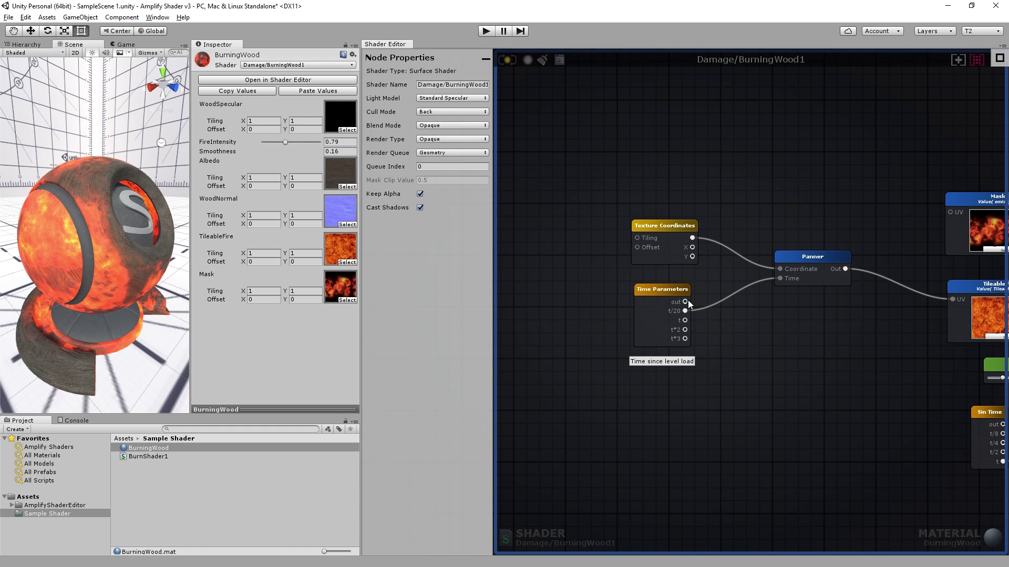
# Move the Time Parameters node further away from the Panner and turn on live shader updating.
pyautogui.moveTo(683, 291); pyautogui.dragTo(620, 293)
pyautogui.click(704, 317)
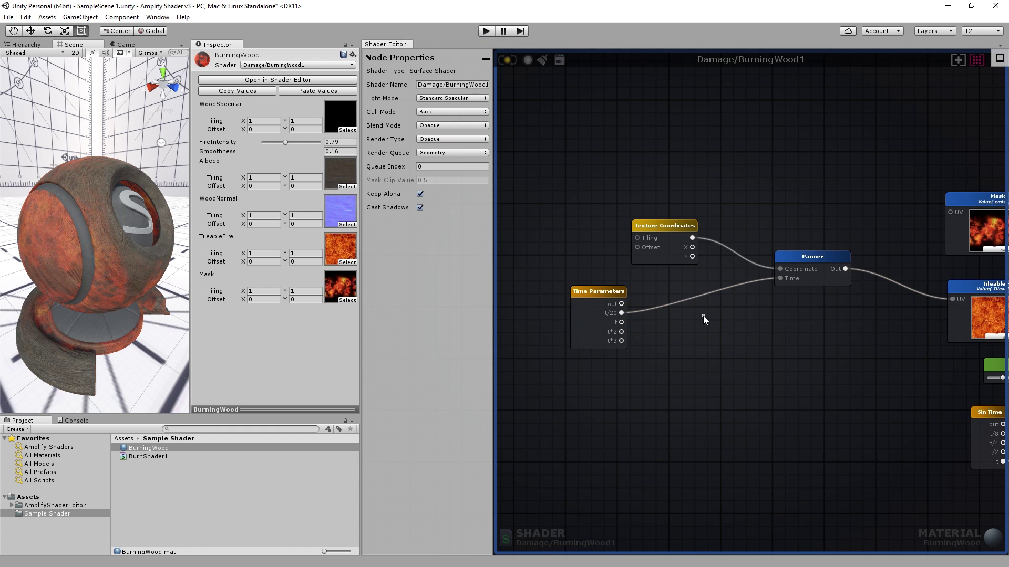
pyautogui.click(528, 59)
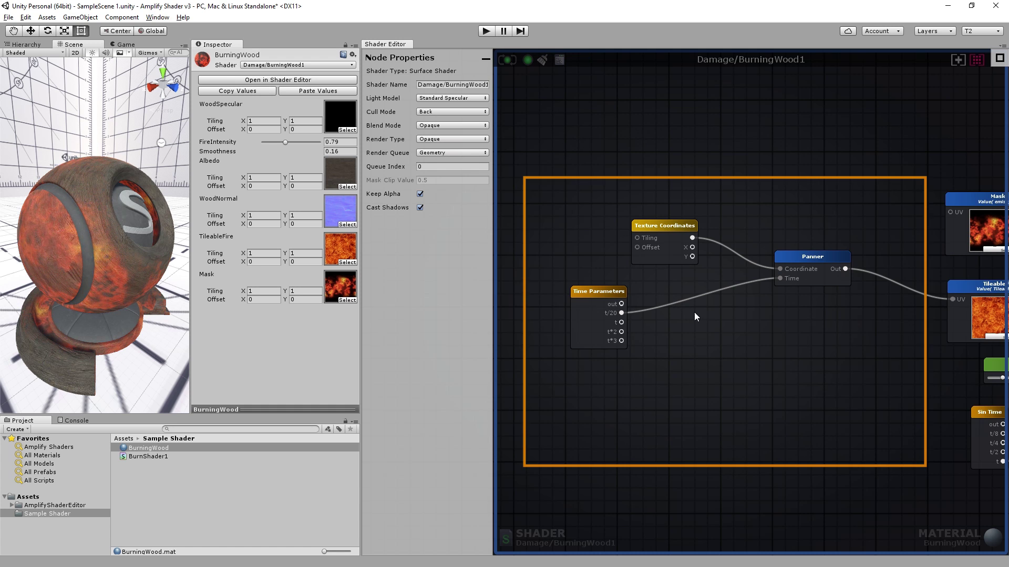
# Insert a Multiply node between Time Parameters and Panner, with t/20 feeding its A input and its output feeding Time.
pyautogui.click(707, 343)
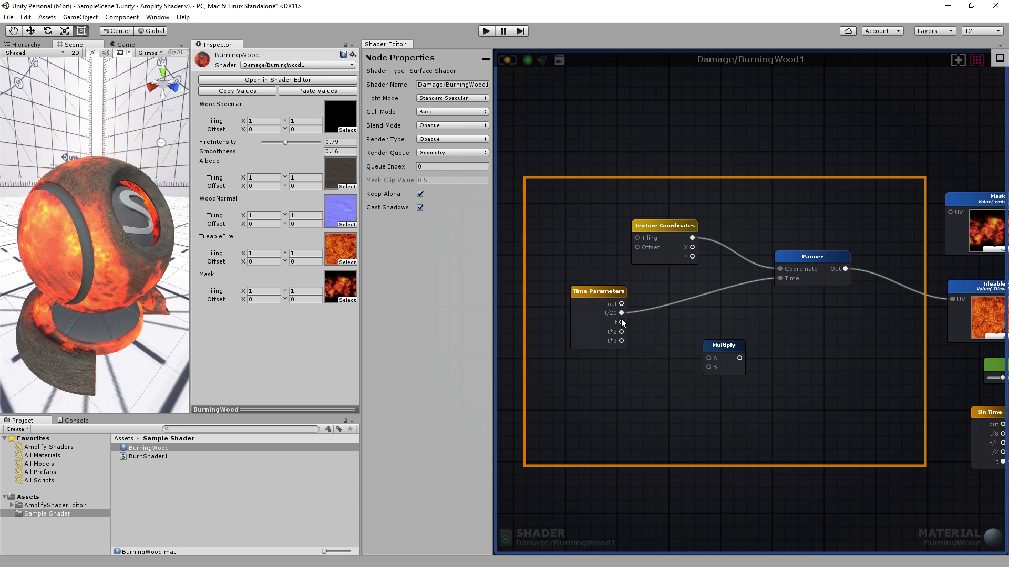
pyautogui.moveTo(690, 359); pyautogui.dragTo(768, 281)
pyautogui.moveTo(691, 319); pyautogui.dragTo(690, 302)
pyautogui.click(688, 351)
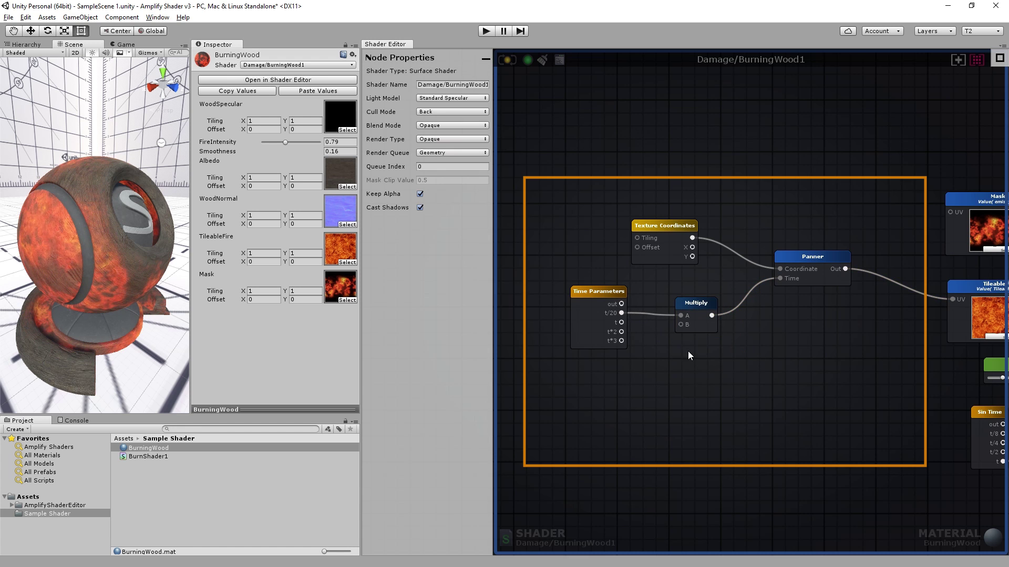
# Add a Float node below Time Parameters and connect it to the new Multiply's B input.
pyautogui.click(619, 384)
pyautogui.click(608, 389)
pyautogui.moveTo(622, 396); pyautogui.dragTo(681, 325)
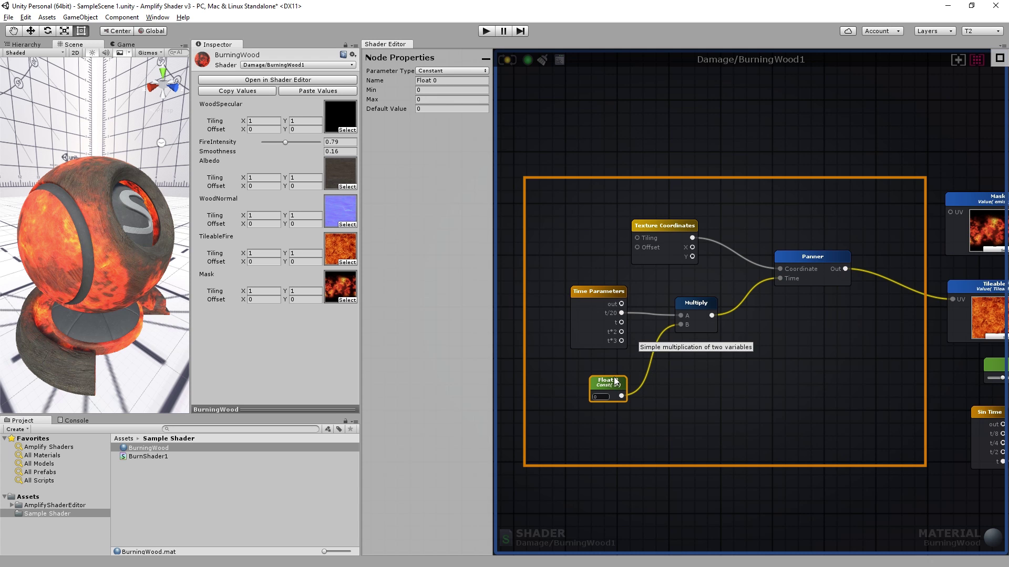
# Make the Float node a Property named FireSpeed with Min 1 and Max 25.
pyautogui.click(449, 71)
pyautogui.click(445, 94)
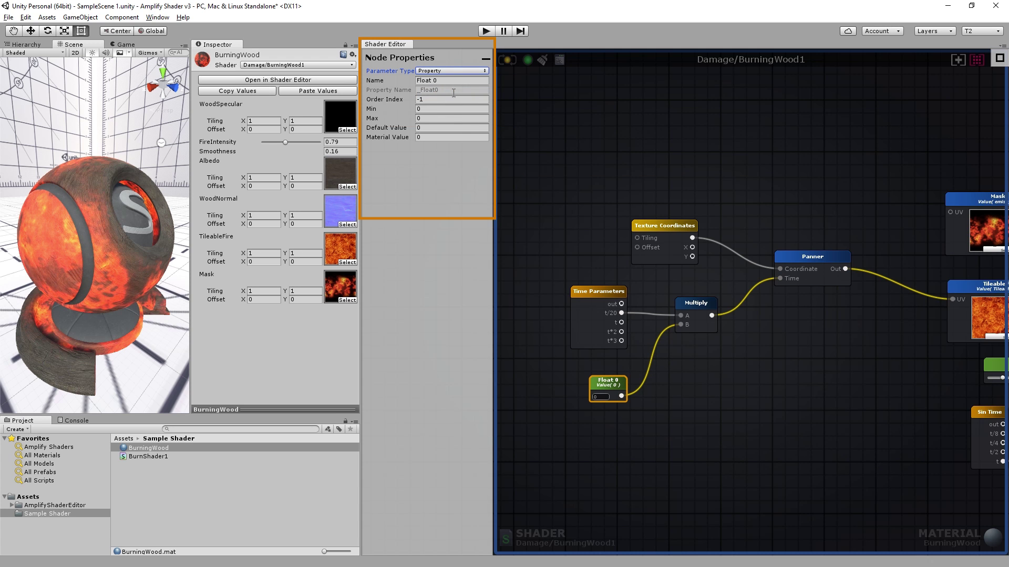
pyautogui.click(444, 118)
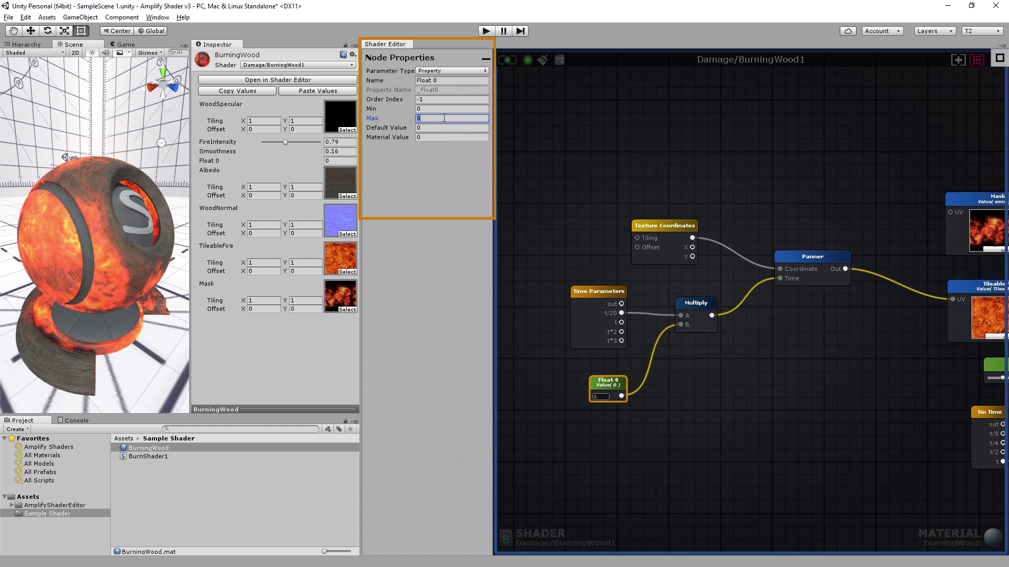
pyautogui.write('25')
pyautogui.click(443, 108)
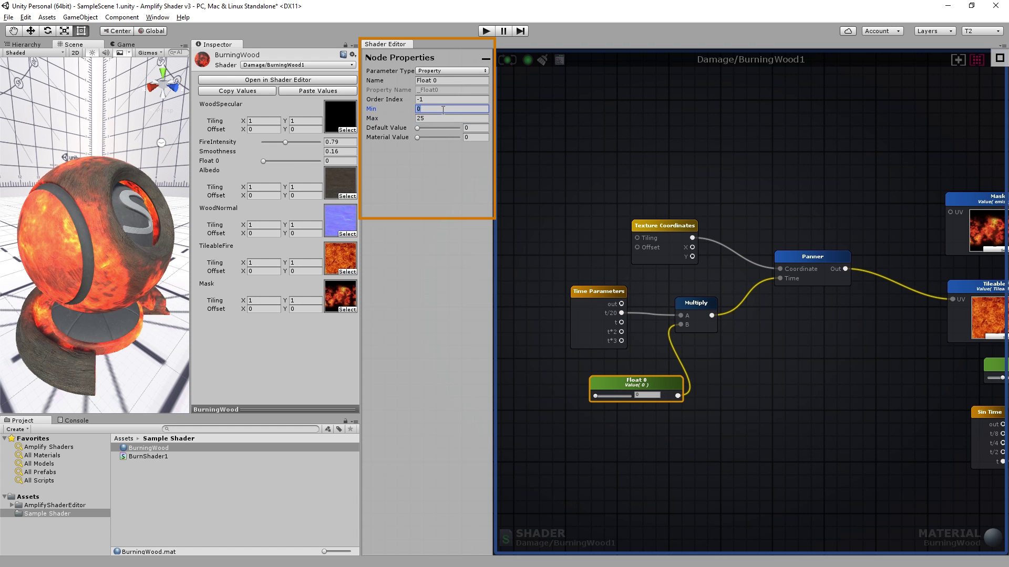
pyautogui.write('1')
pyautogui.click(457, 80)
pyautogui.write('FireSpeed')
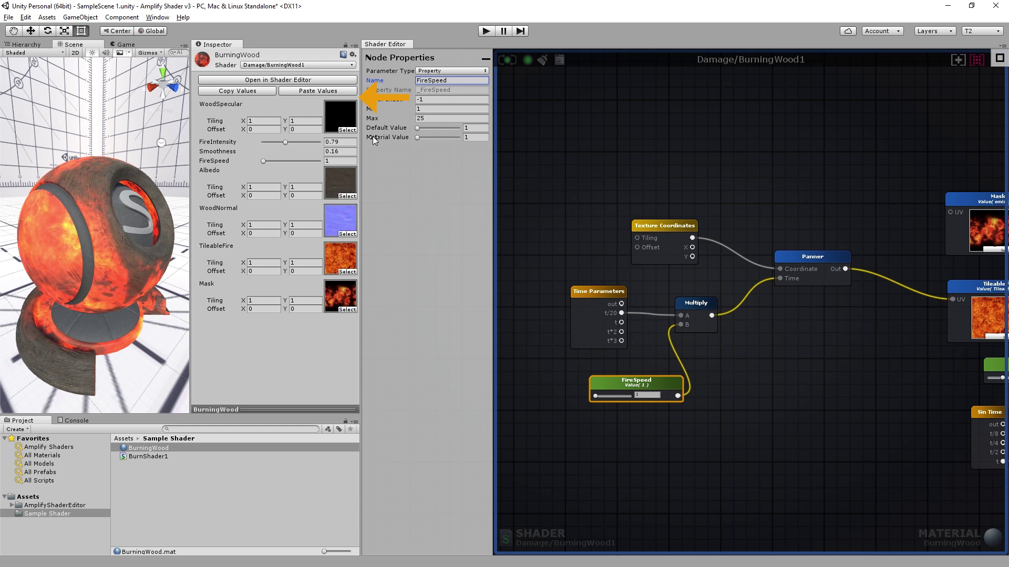
# Set FireSpeed's Order Index to -2 and raise the material's FireIntensity to 1.15.
pyautogui.click(444, 100)
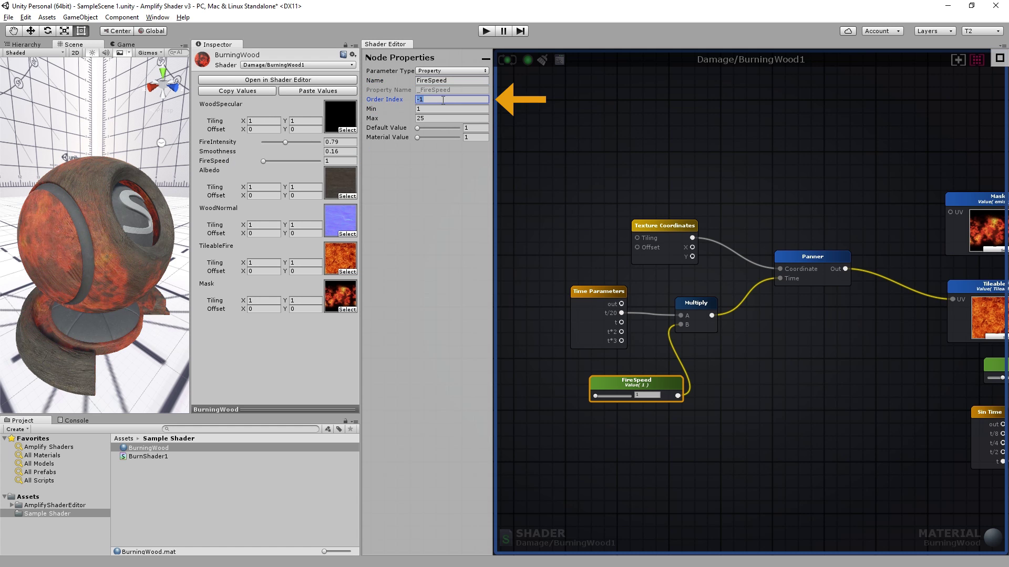
pyautogui.write('-')
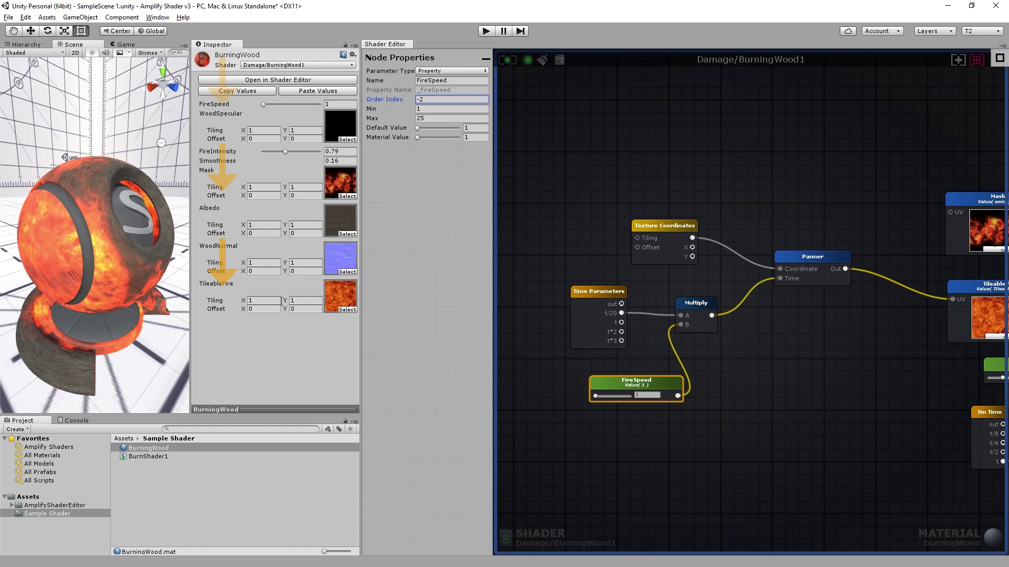
pyautogui.moveTo(285, 152); pyautogui.dragTo(296, 153)
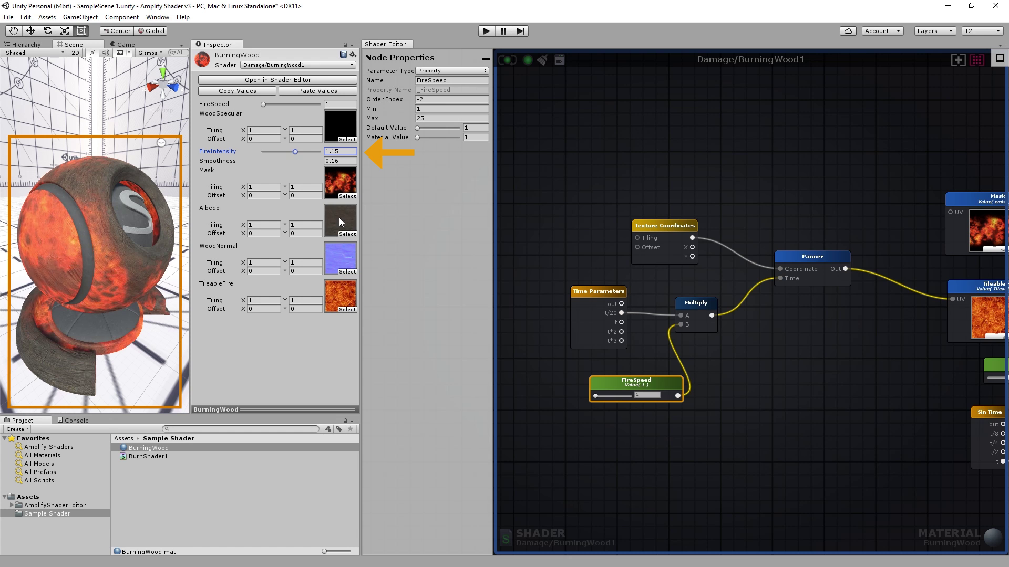
# Try Time Parameters' t*2 output on the Multiply's A input, and replace it with the t output.
pyautogui.moveTo(621, 331); pyautogui.dragTo(677, 314)
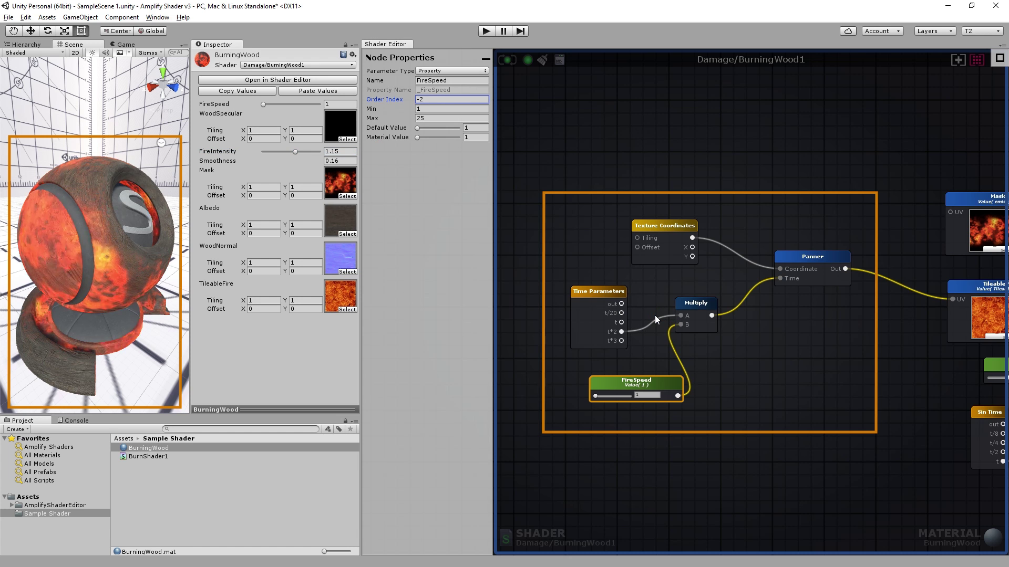
pyautogui.moveTo(683, 312); pyautogui.dragTo(682, 315)
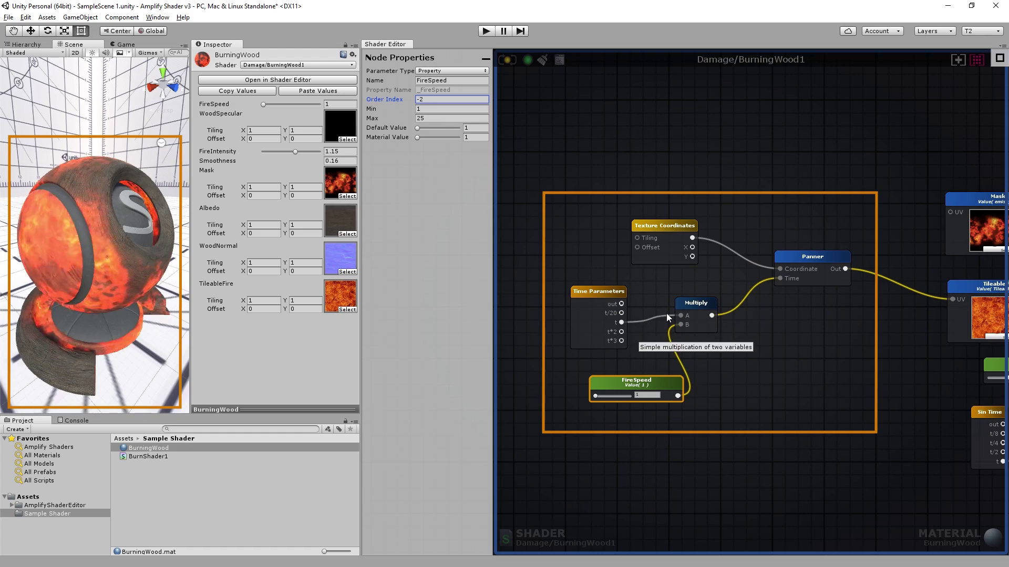